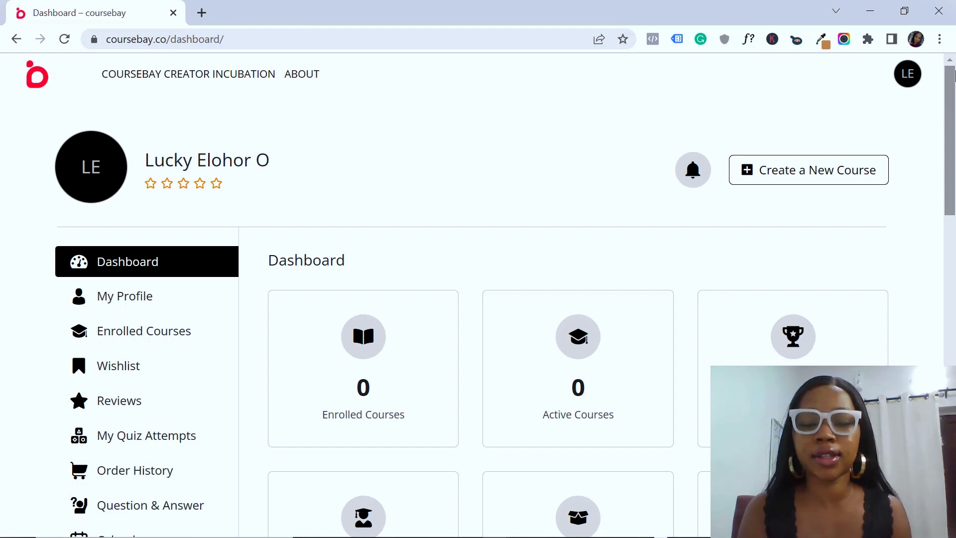
drag(955, 74, 954, 156)
scroll(176, 321, down, 6)
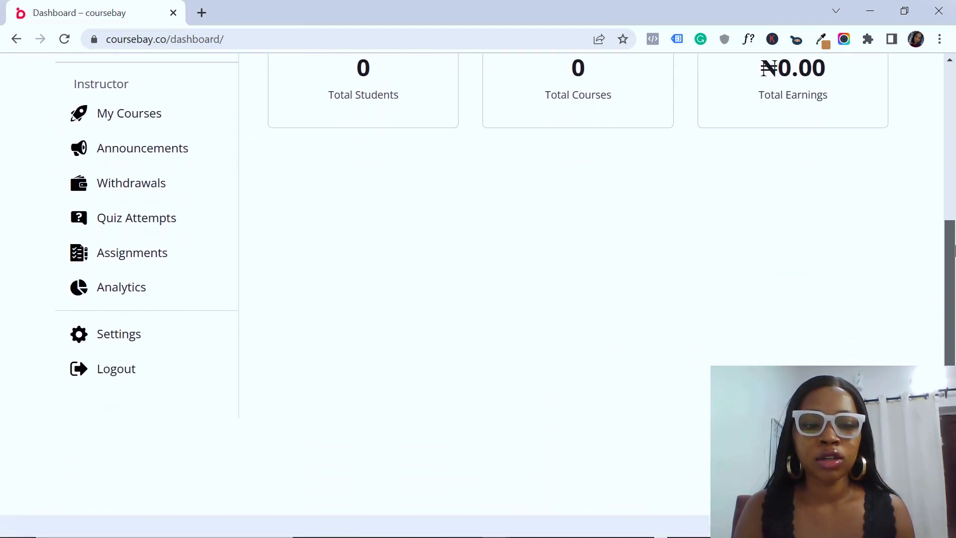
click(132, 332)
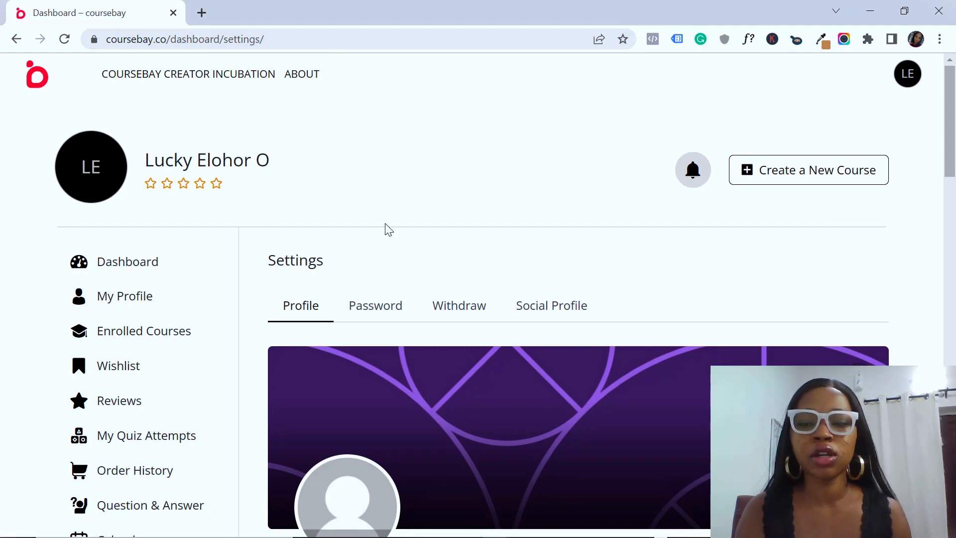
drag(953, 140, 954, 185)
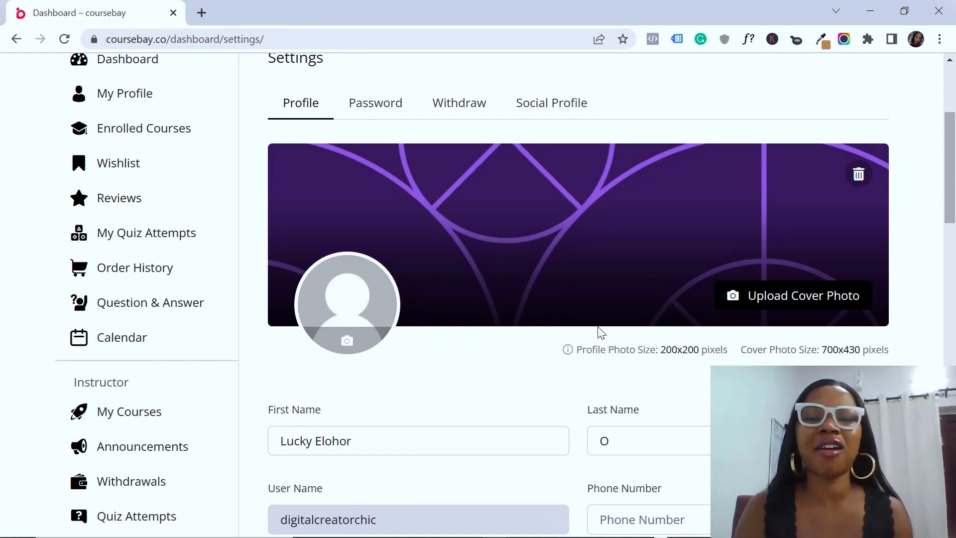
Load Canva's home page in a new Chrome tab beside the Coursebay settings
click(202, 12)
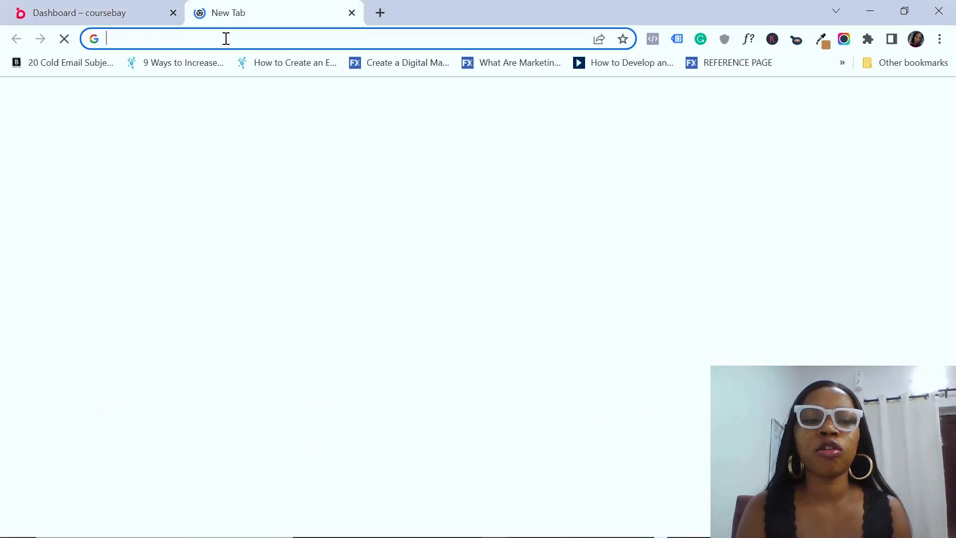
click(226, 39)
text(canva)
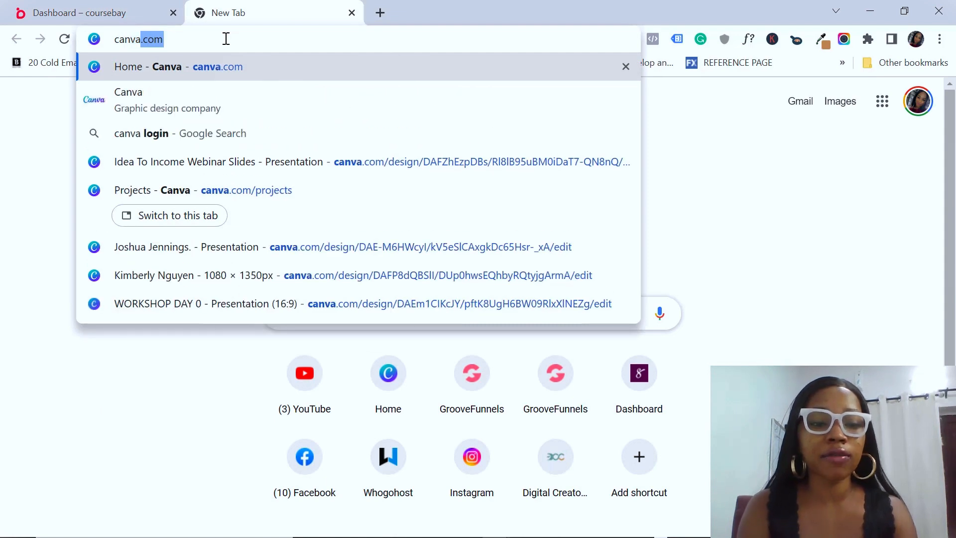
key(Return)
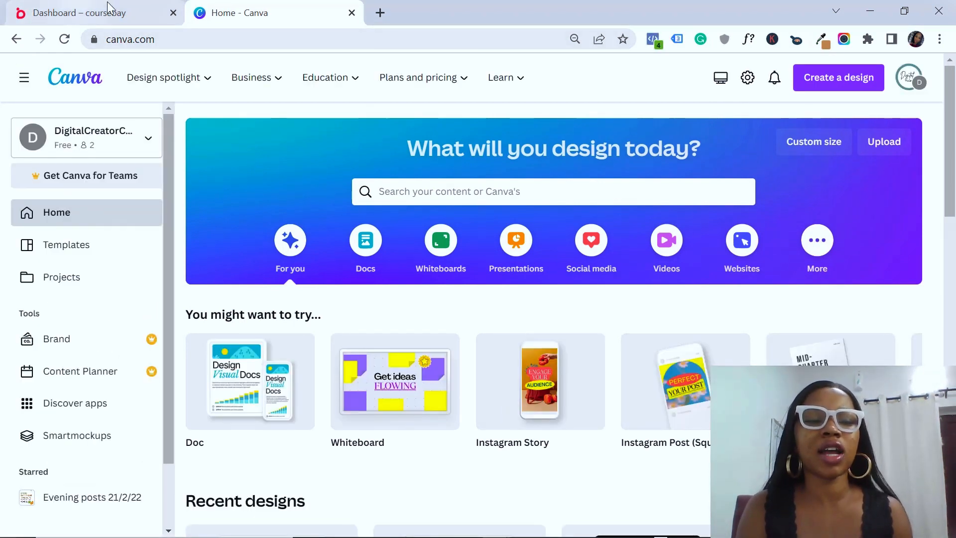
click(132, 13)
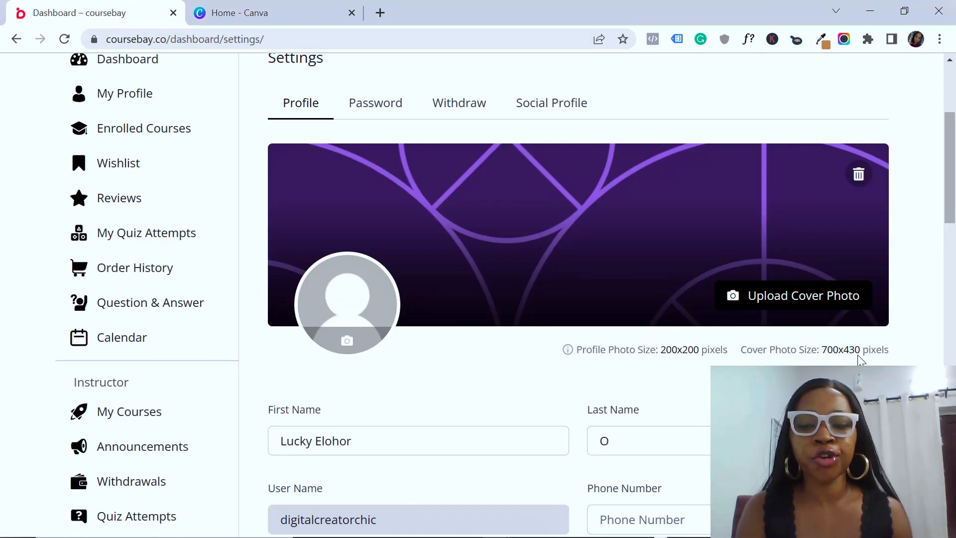
click(306, 8)
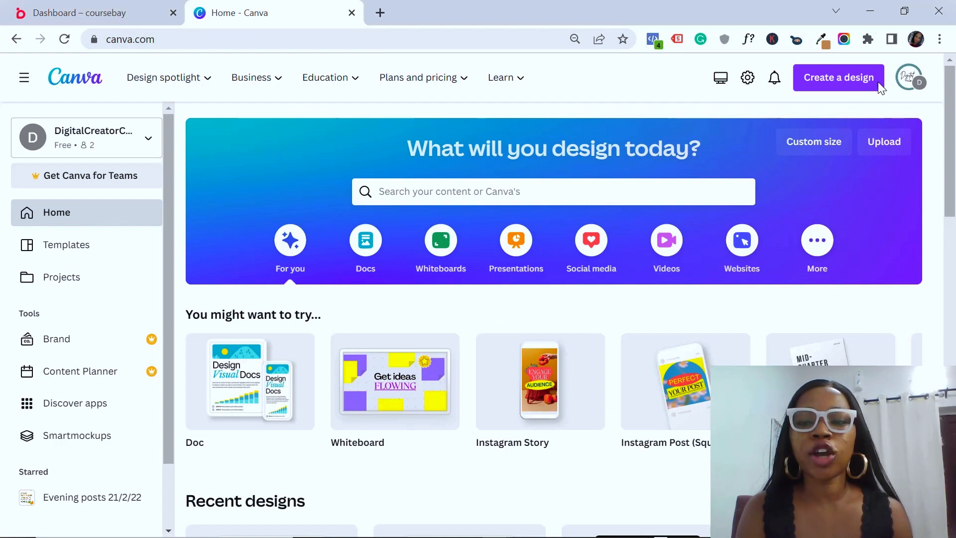
Create a custom-size 700 × 430 px Canva design after rechecking Coursebay's cover size
click(842, 79)
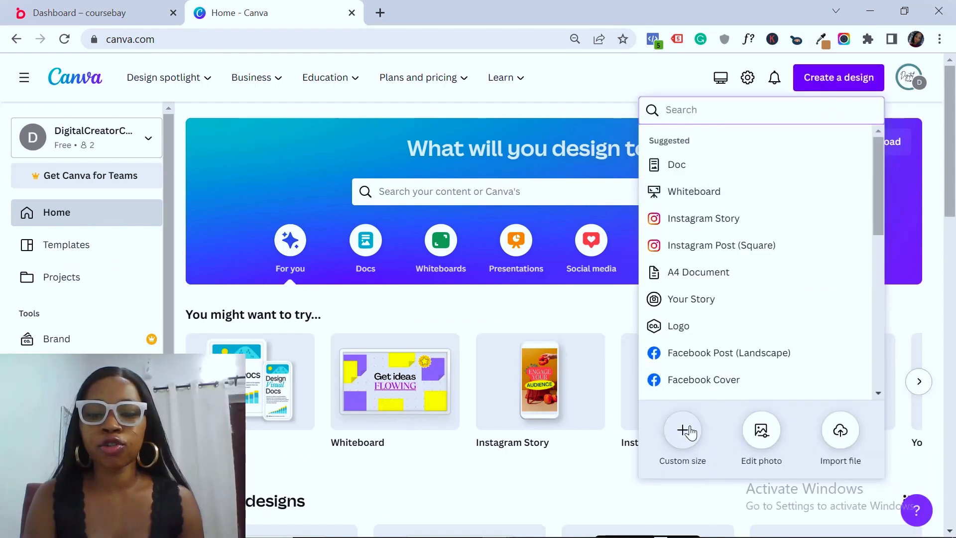
click(687, 430)
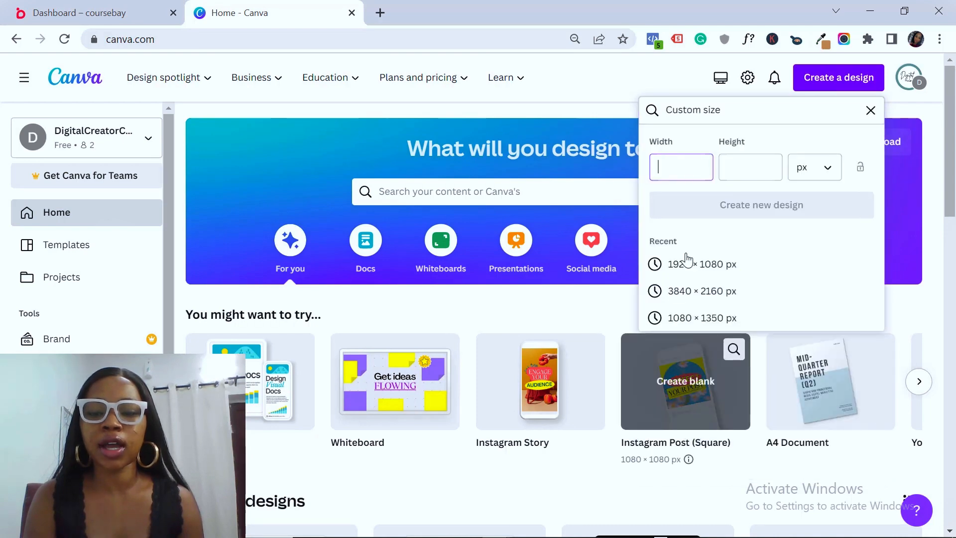
text(700)
click(121, 6)
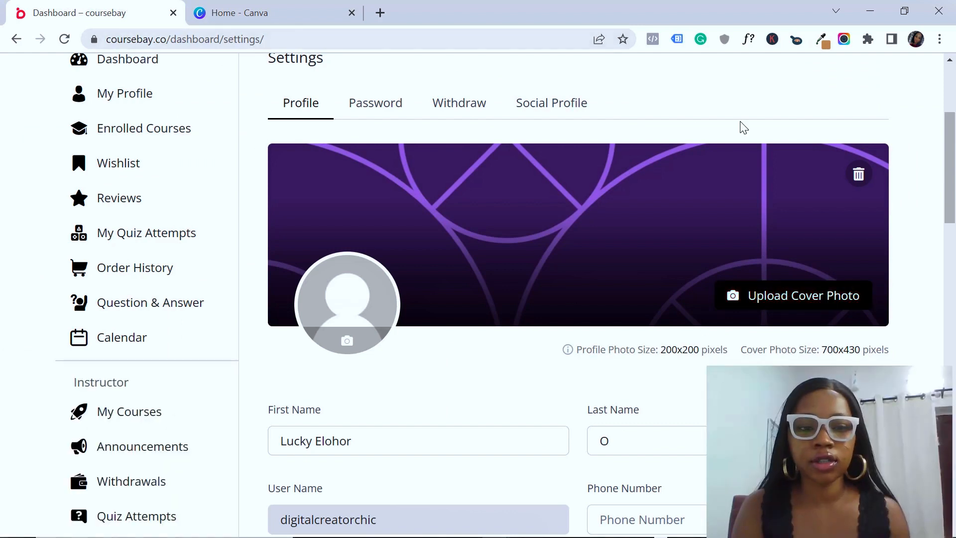
click(321, 14)
click(729, 167)
text(430)
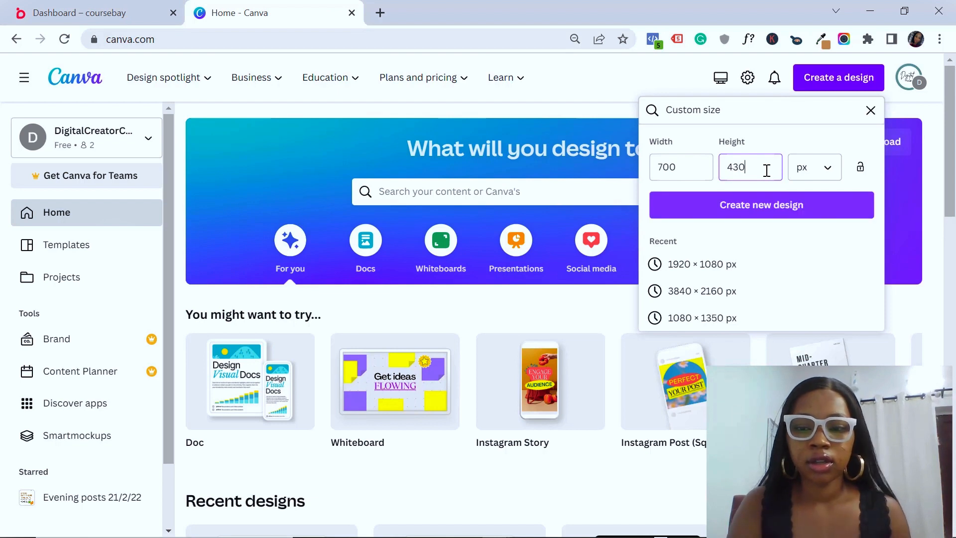
click(737, 213)
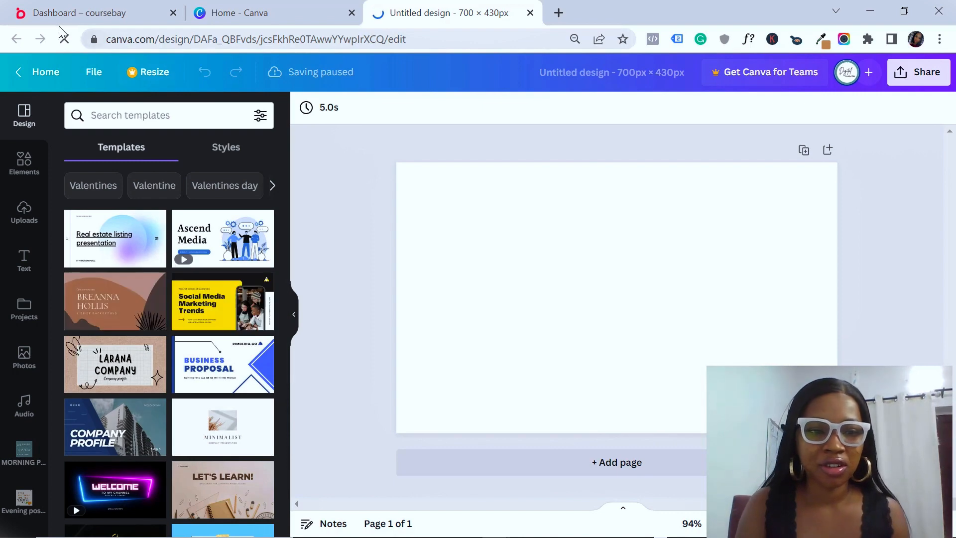
Return to the blank design and search Canva templates for 'business cover'
click(70, 13)
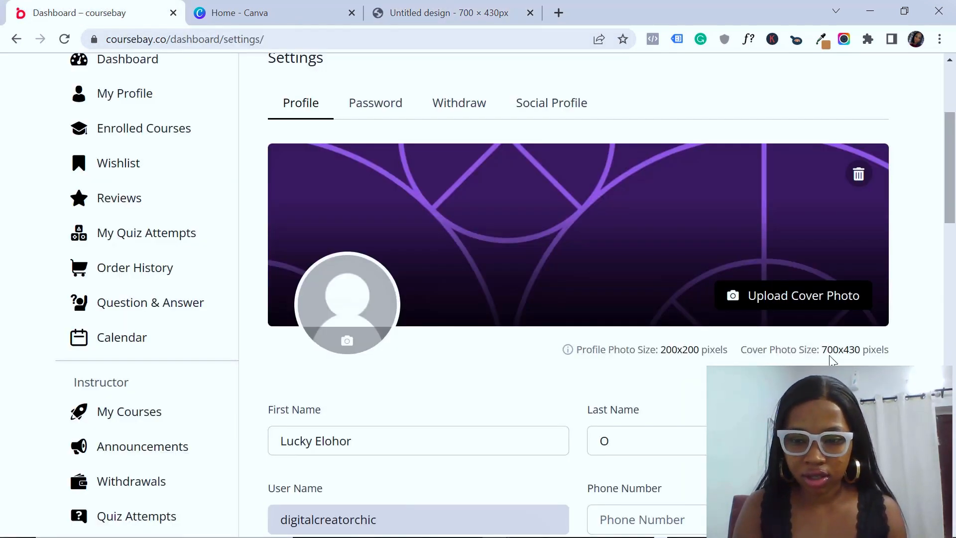
click(267, 10)
click(463, 10)
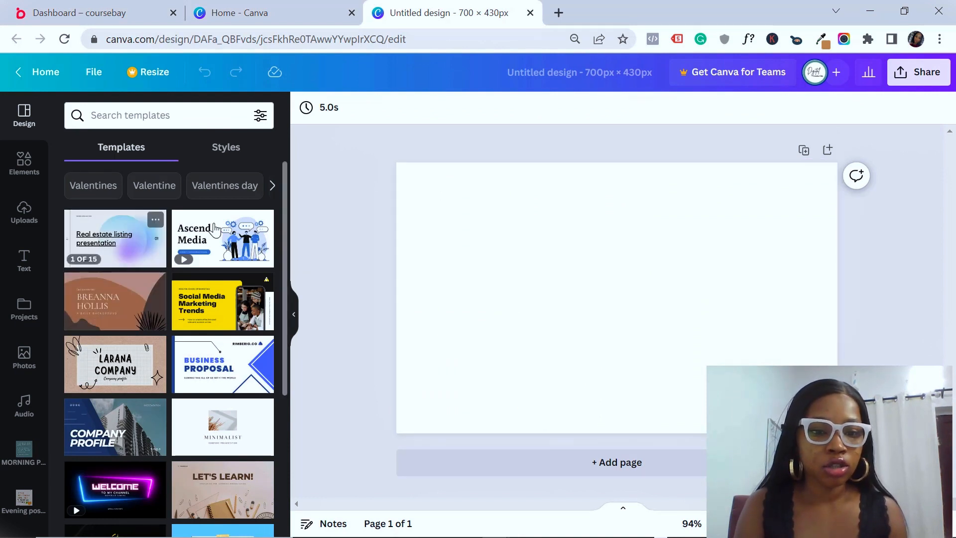
click(168, 116)
text(c)
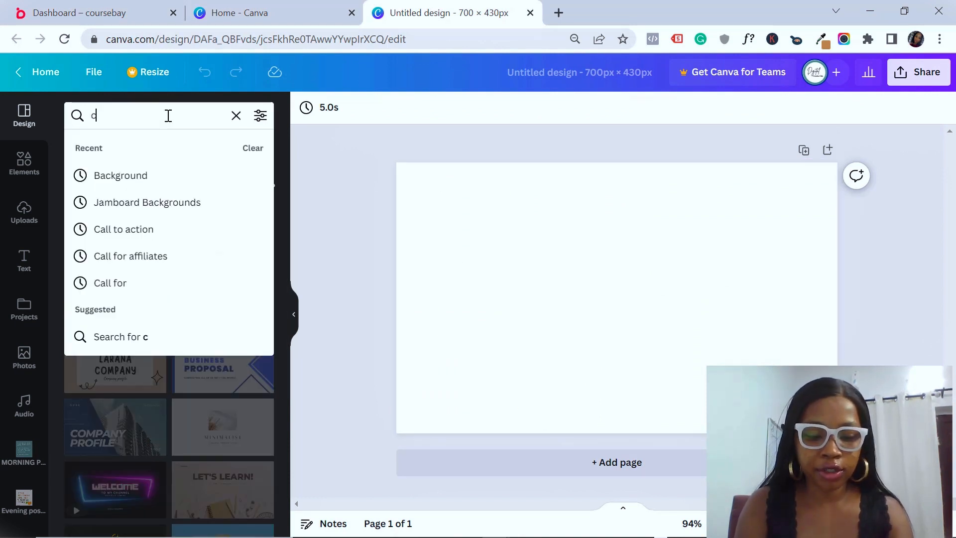
text(over)
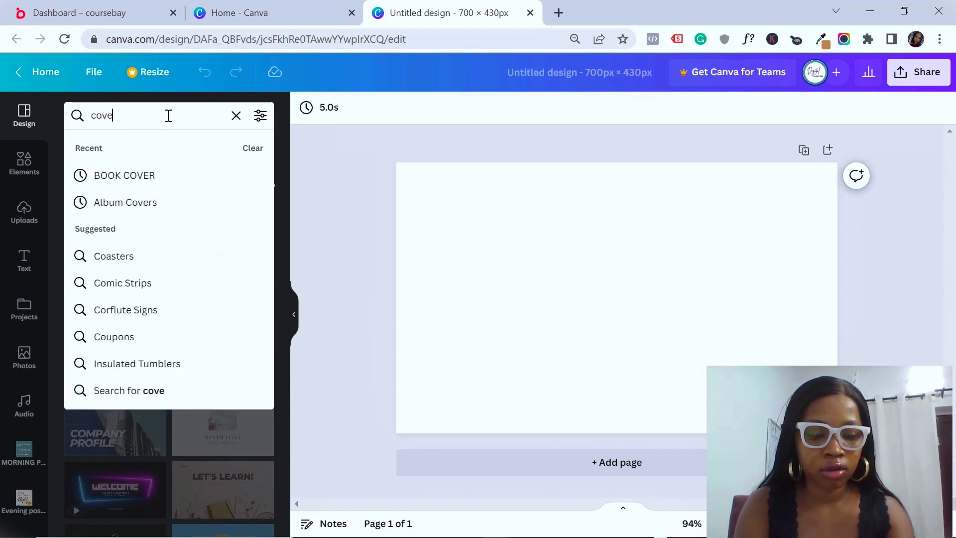
key(BackSpace)
key(BackSpace)
key(BackSpace)
key(BackSpace)
text(business)
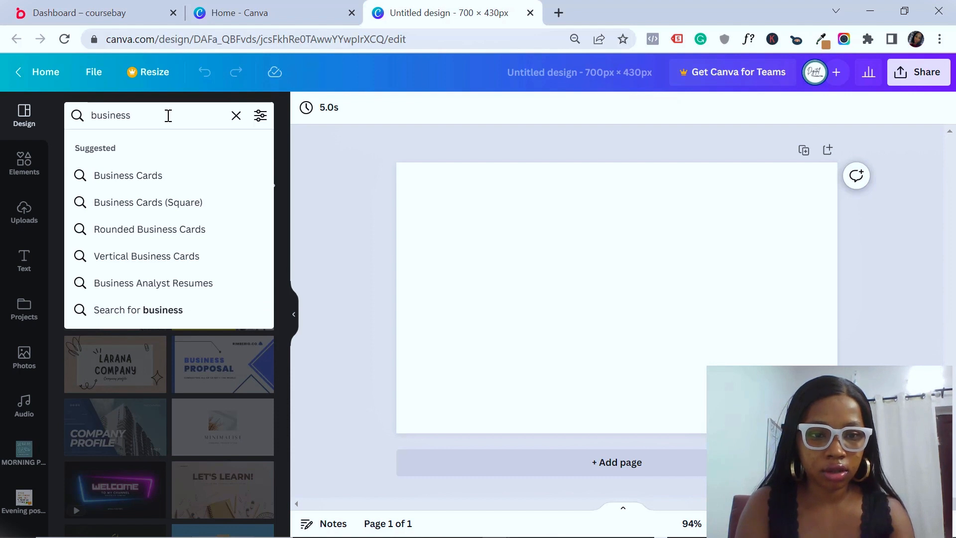
text( cover)
key(Return)
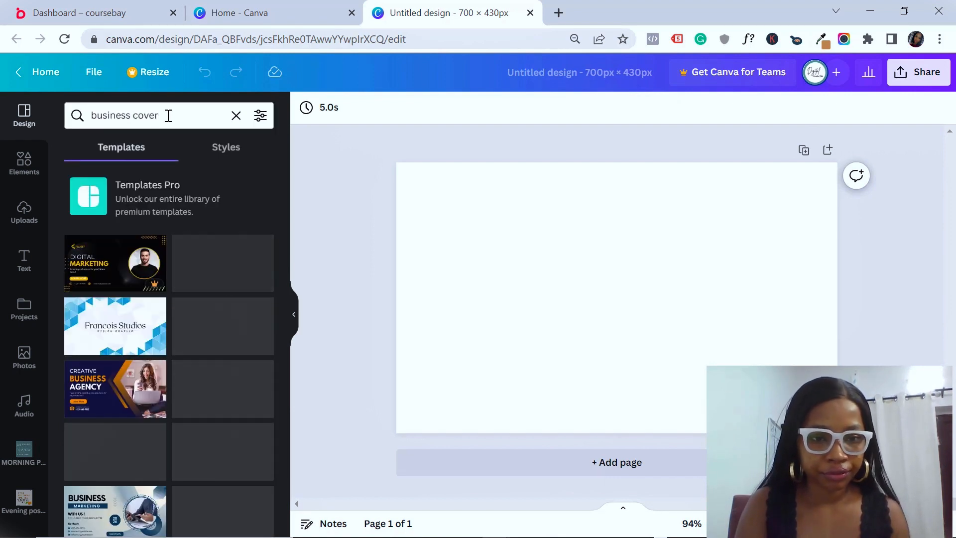
Preview a corporate business cover template and browse the search results
click(263, 308)
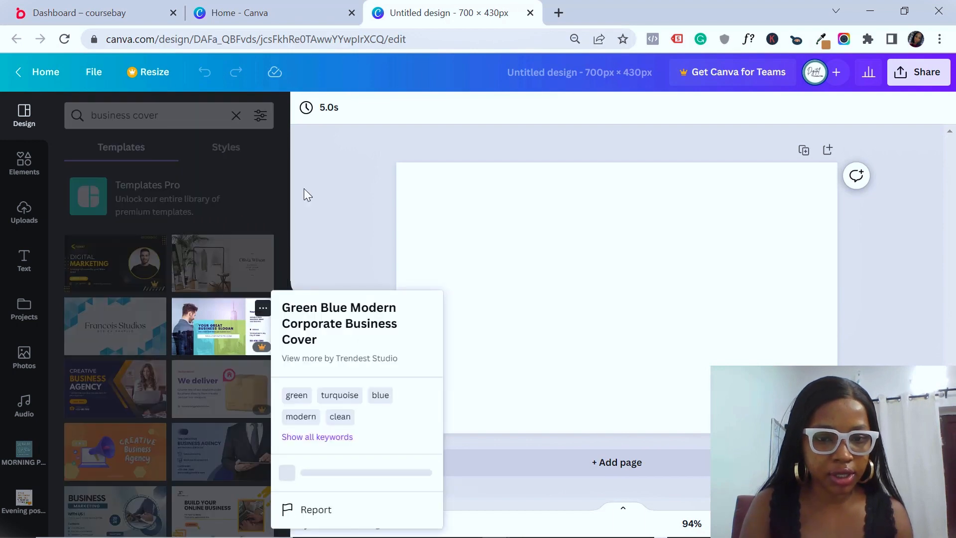
click(371, 191)
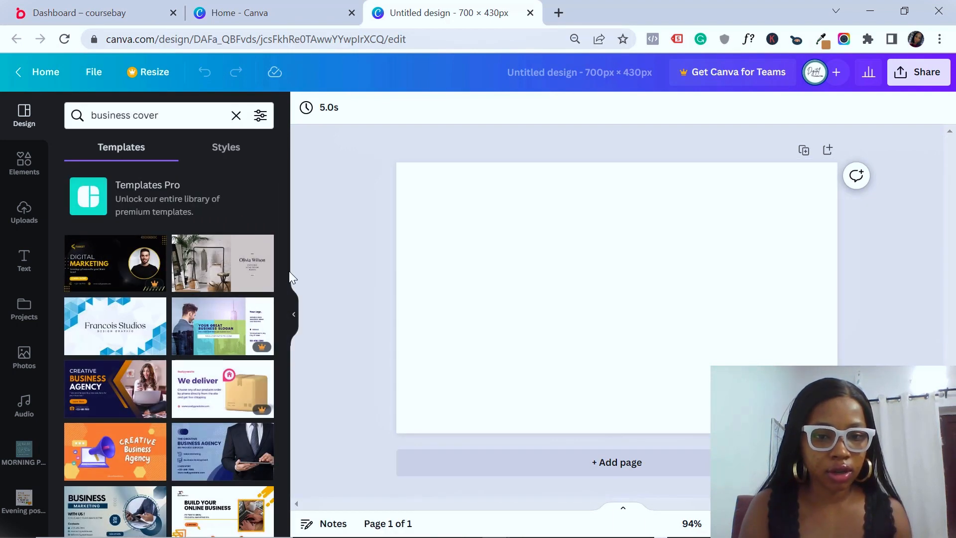
scroll(283, 298, down, 5)
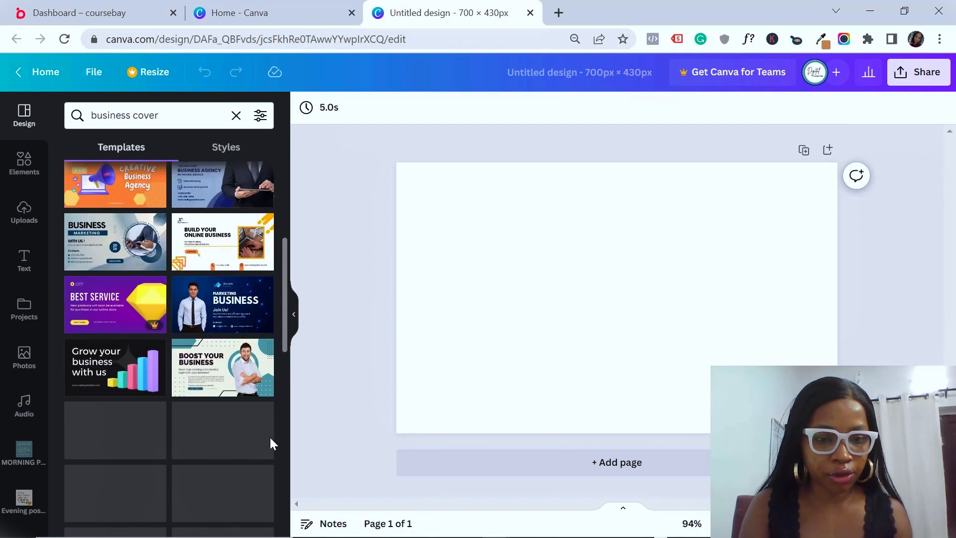
scroll(269, 449, down, 3)
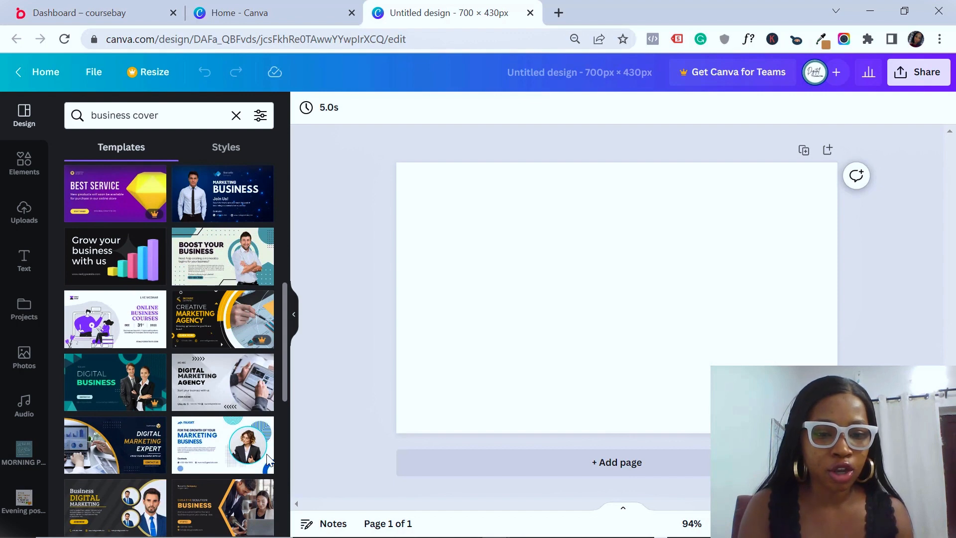
scroll(283, 354, up, 10)
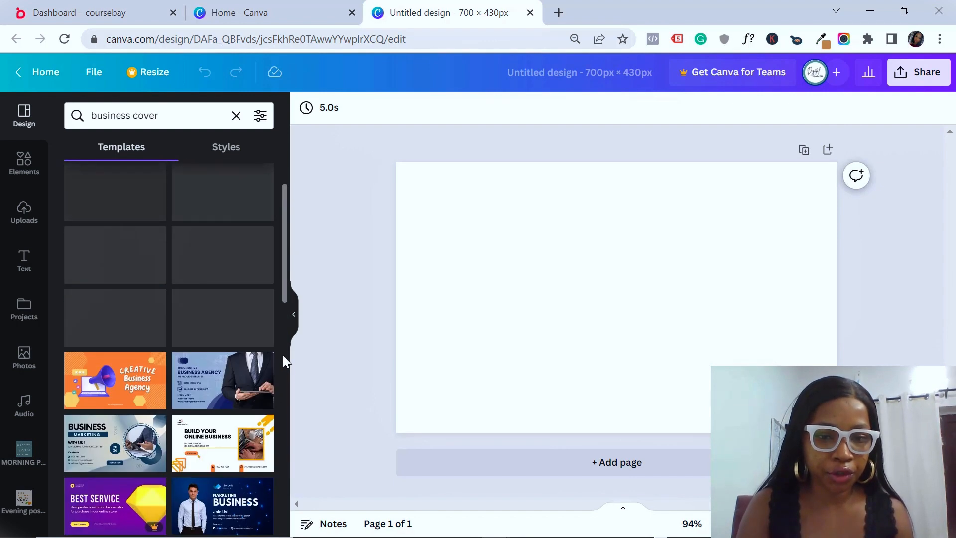
Apply the Olivia Wilson template and retitle it 'Digital Creator Chic'
click(201, 272)
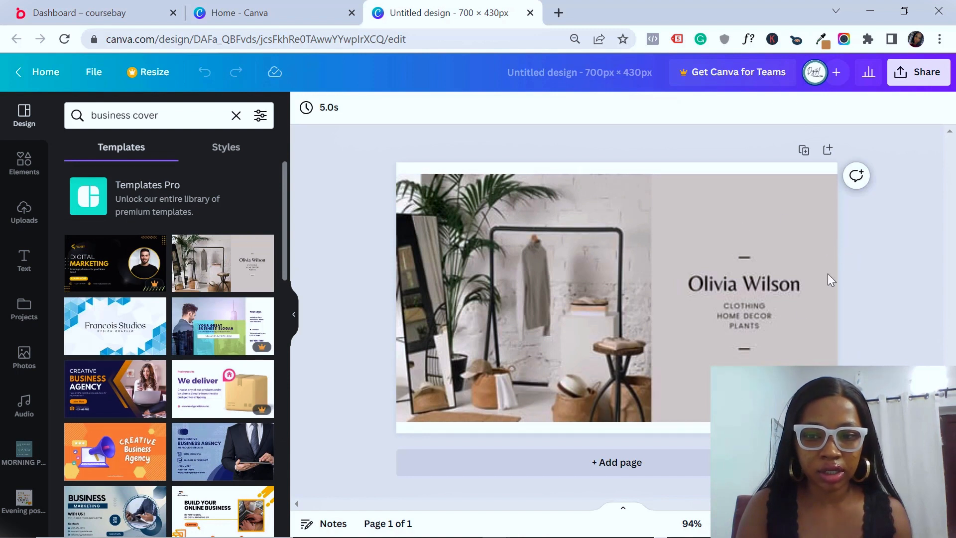
click(712, 279)
click(713, 279)
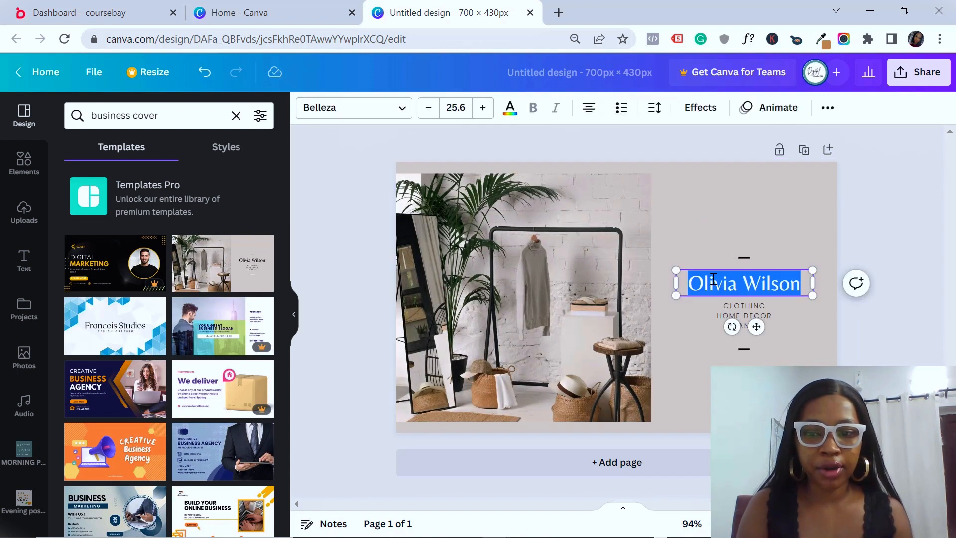
text(Digit)
text(sal)
key(BackSpace)
key(BackSpace)
key(BackSpace)
text(al Creator Chic)
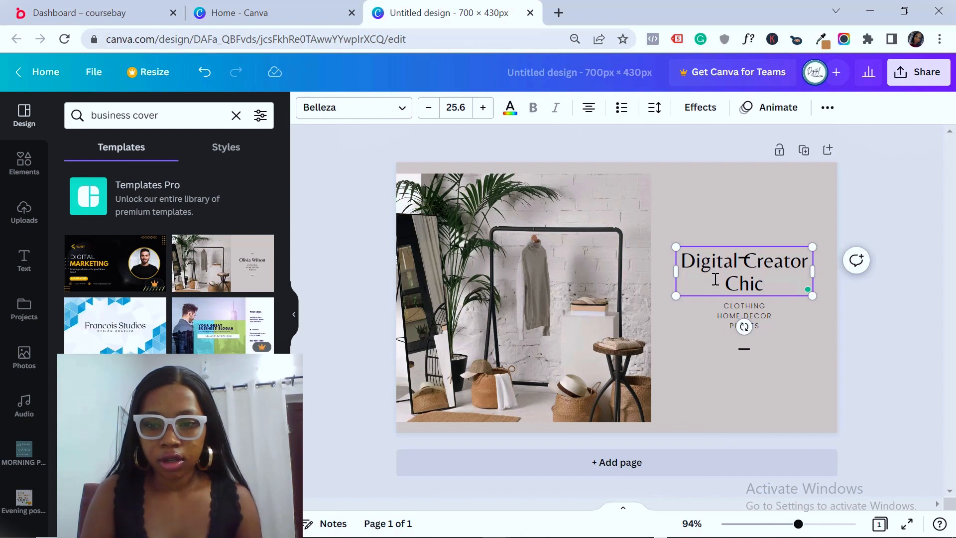
Widen, slightly shrink and centre the title above the CLOTHING / HOME DECOR / PLANTS list
drag(680, 266, 620, 288)
click(697, 381)
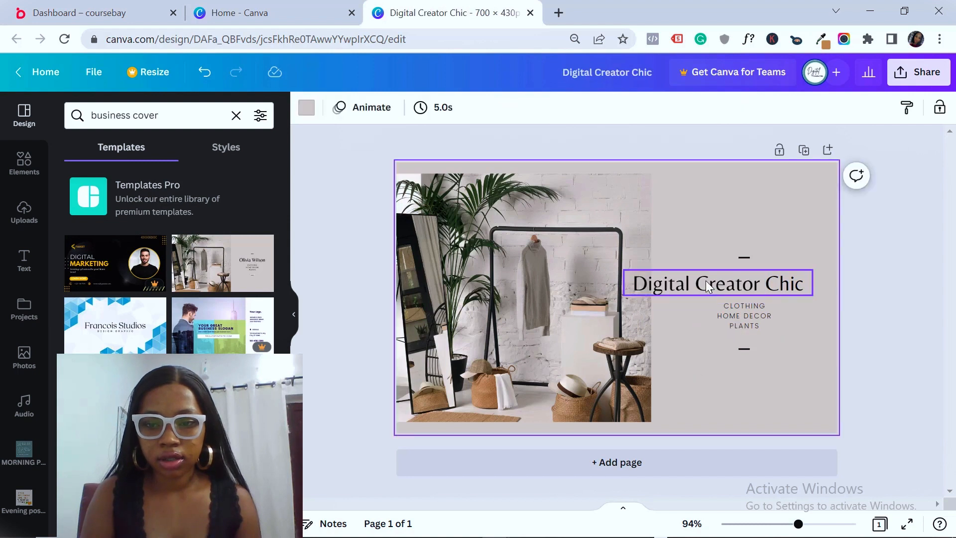
drag(727, 277, 748, 277)
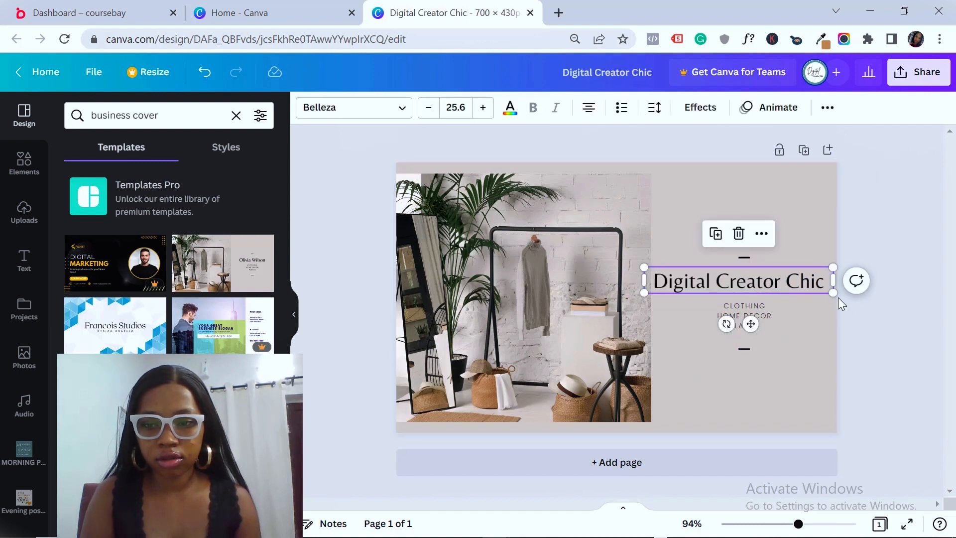
drag(824, 289, 822, 290)
drag(751, 288, 767, 288)
click(749, 320)
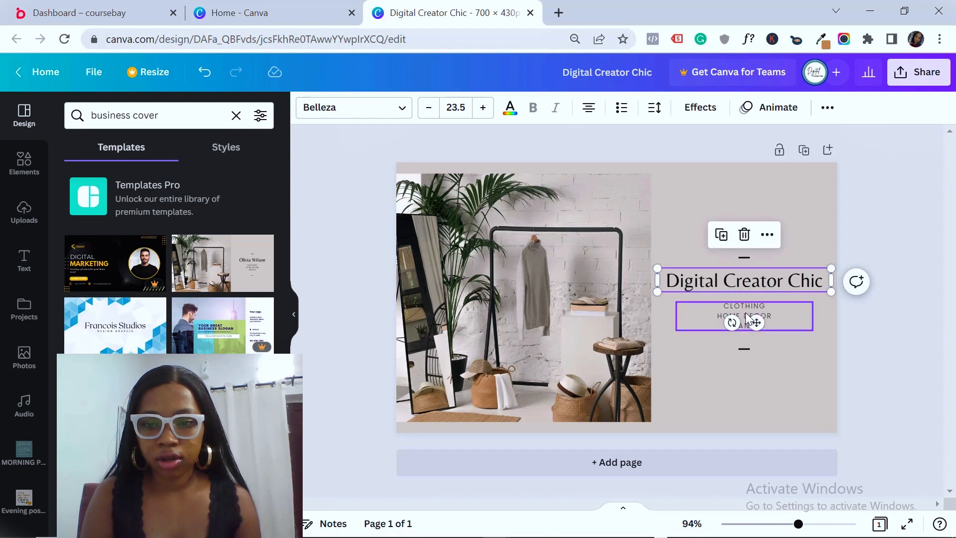
triple_click(747, 314)
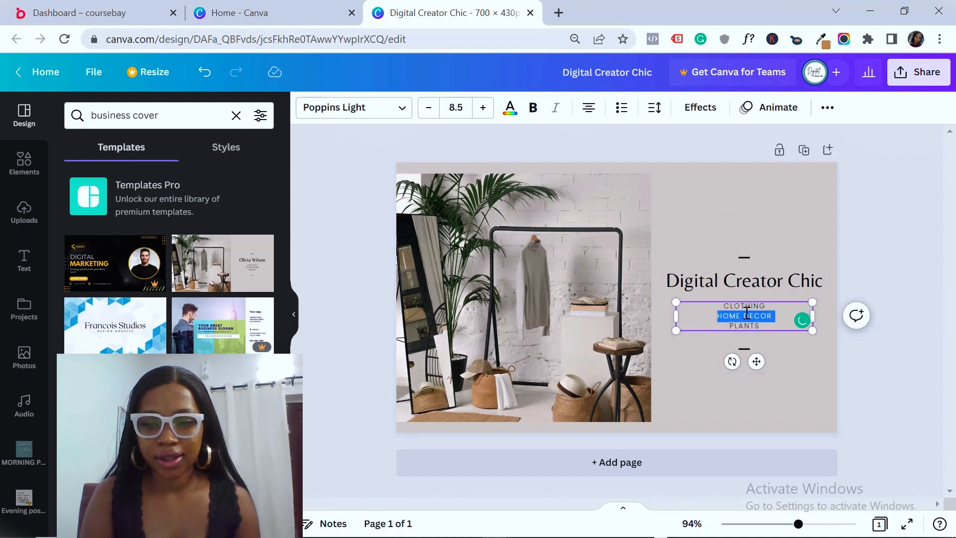
key(ctrl+a)
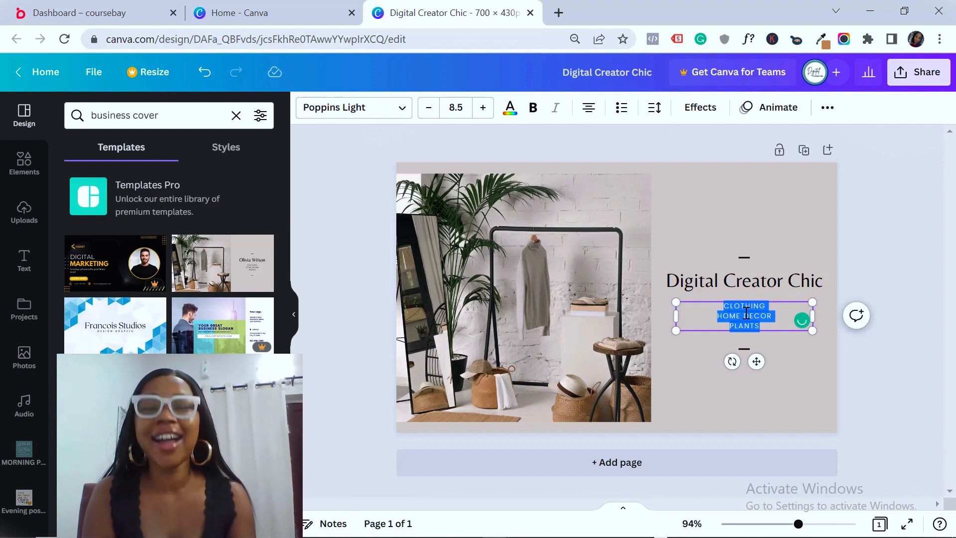
Add the uploaded photo of a woman working on a laptop to the cover
click(551, 229)
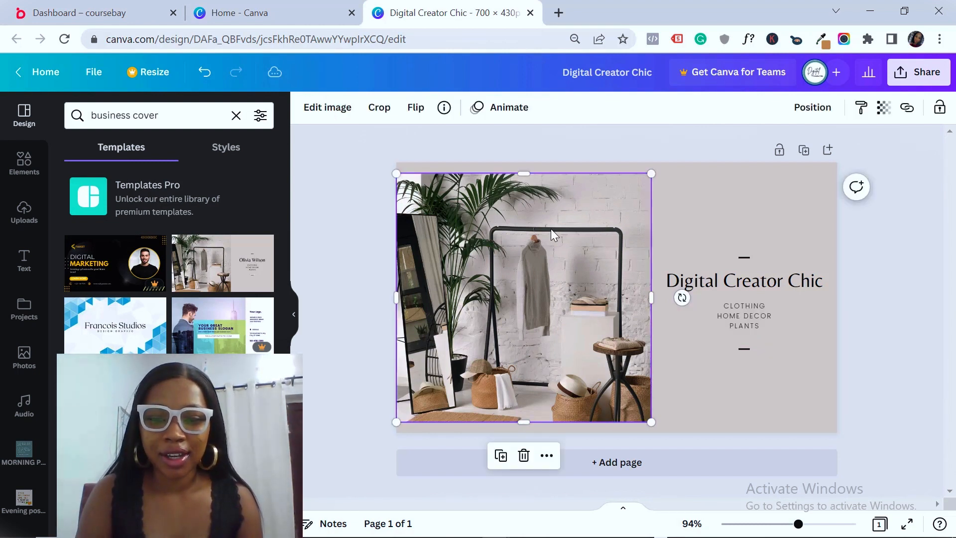
key(Delete)
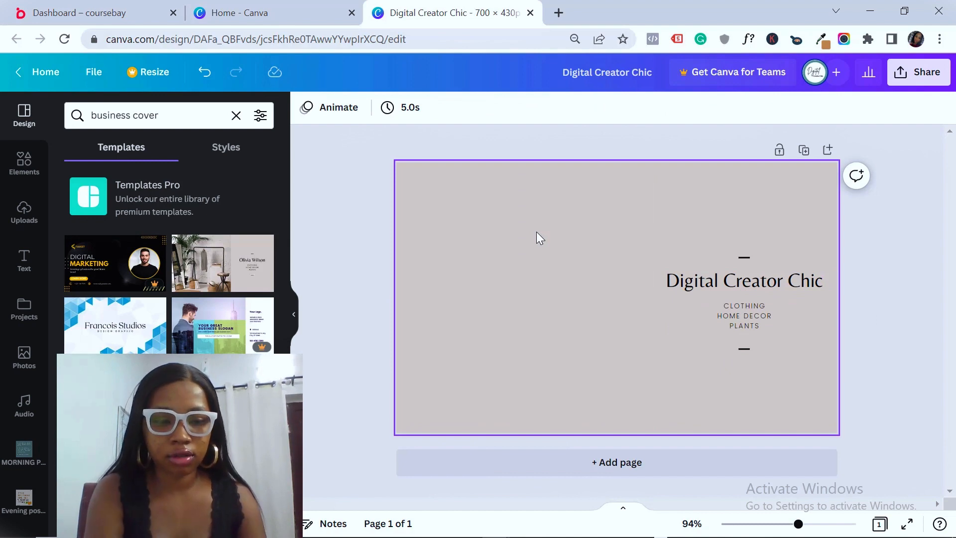
key(ctrl+z)
click(24, 210)
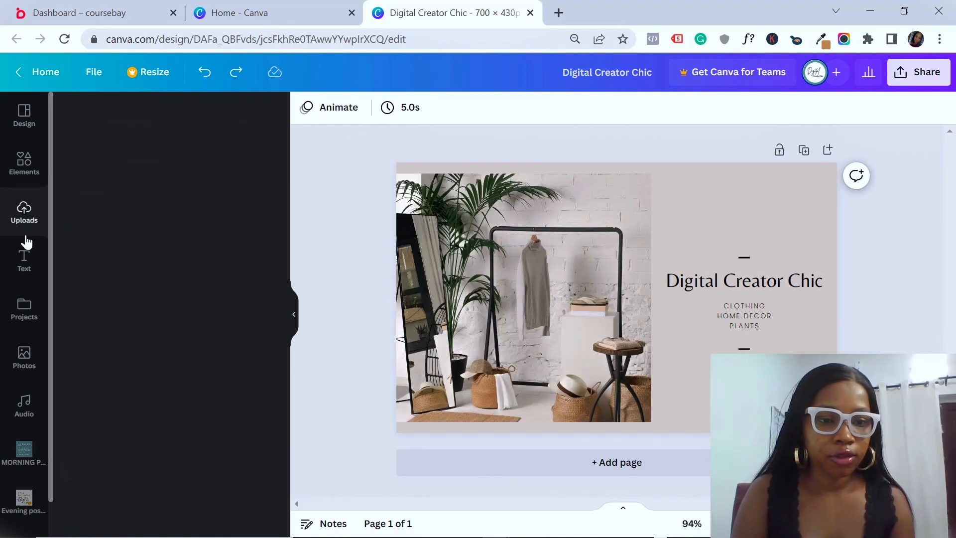
drag(283, 253, 297, 427)
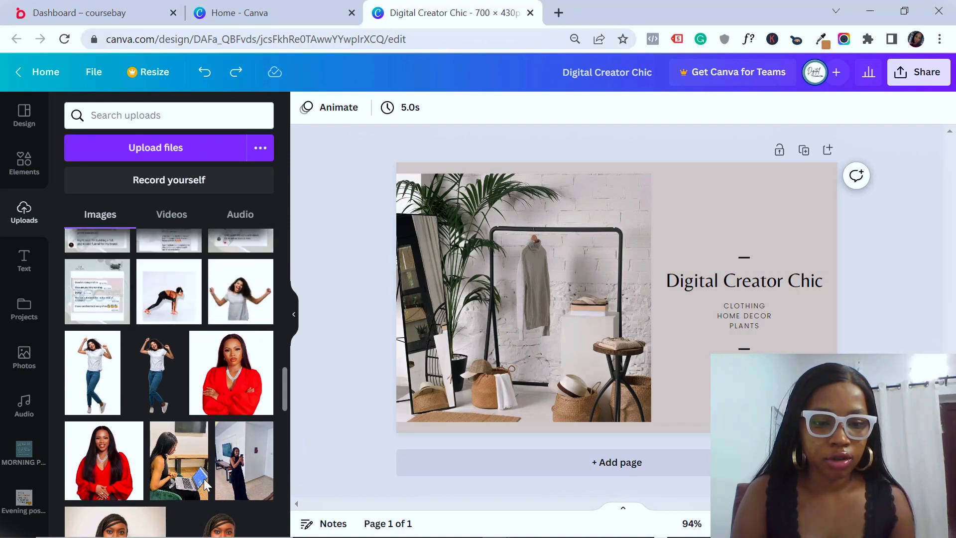
click(190, 467)
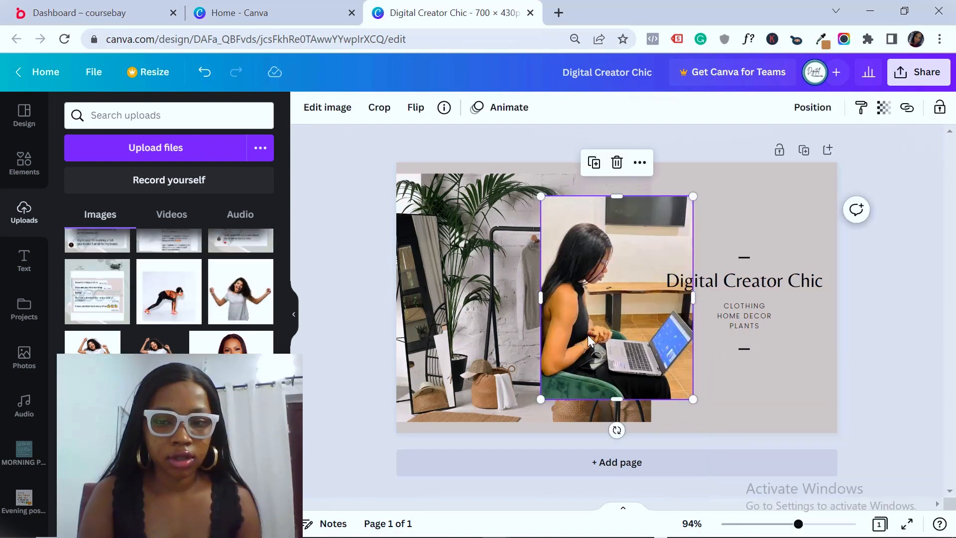
Move and enlarge the laptop photo to fill the page's left half
drag(588, 335, 419, 373)
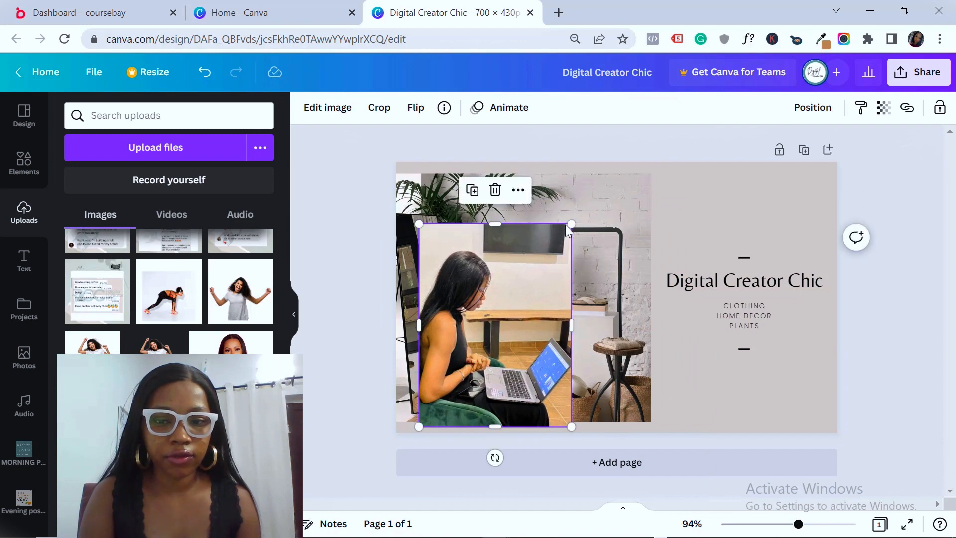
drag(573, 224, 636, 178)
drag(546, 219, 522, 232)
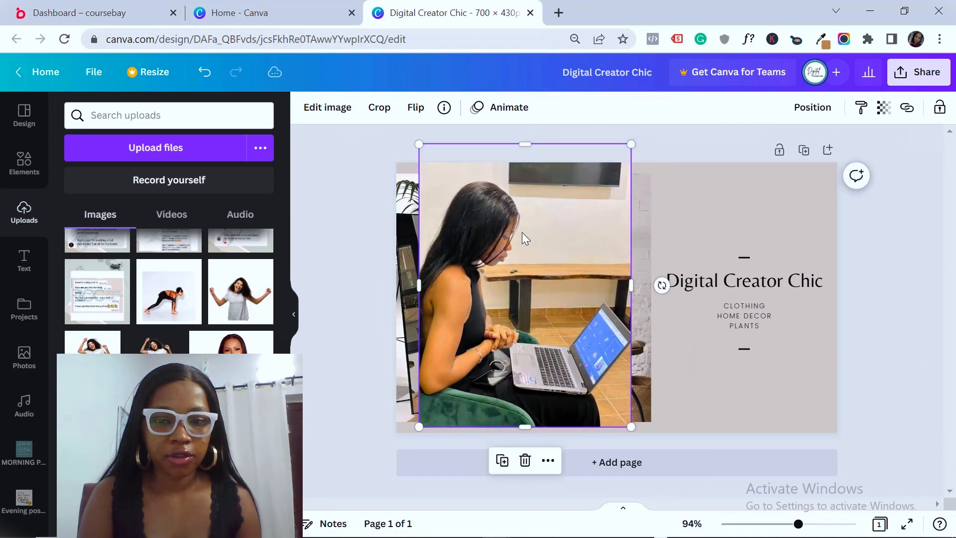
double_click(522, 233)
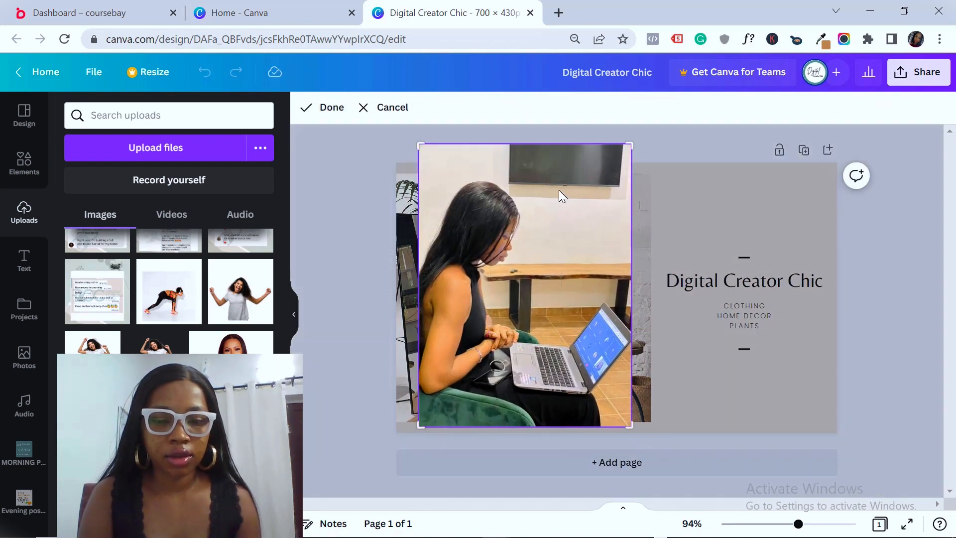
click(388, 278)
drag(526, 144, 611, 81)
drag(472, 285, 497, 352)
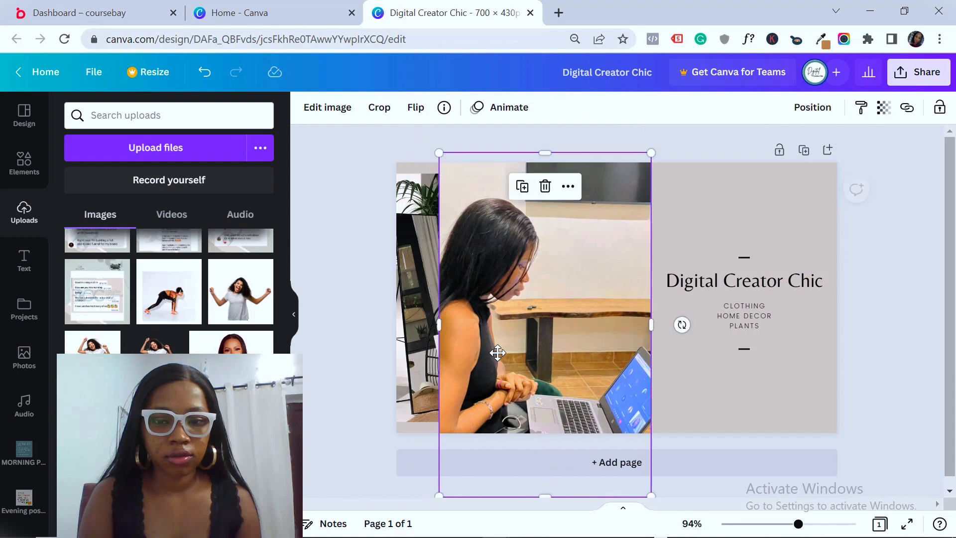
click(322, 394)
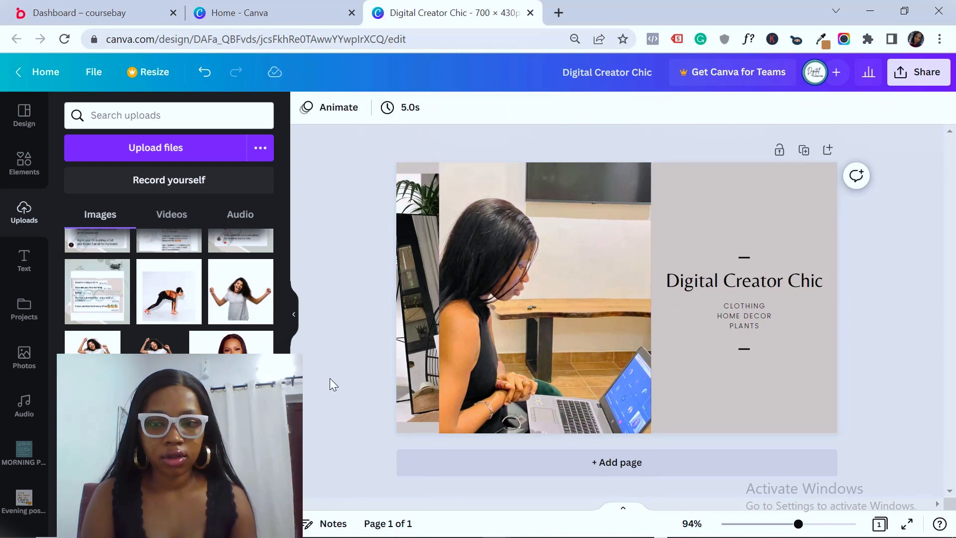
Widen the laptop photo toward the left edge and reposition the image within its frame
double_click(596, 282)
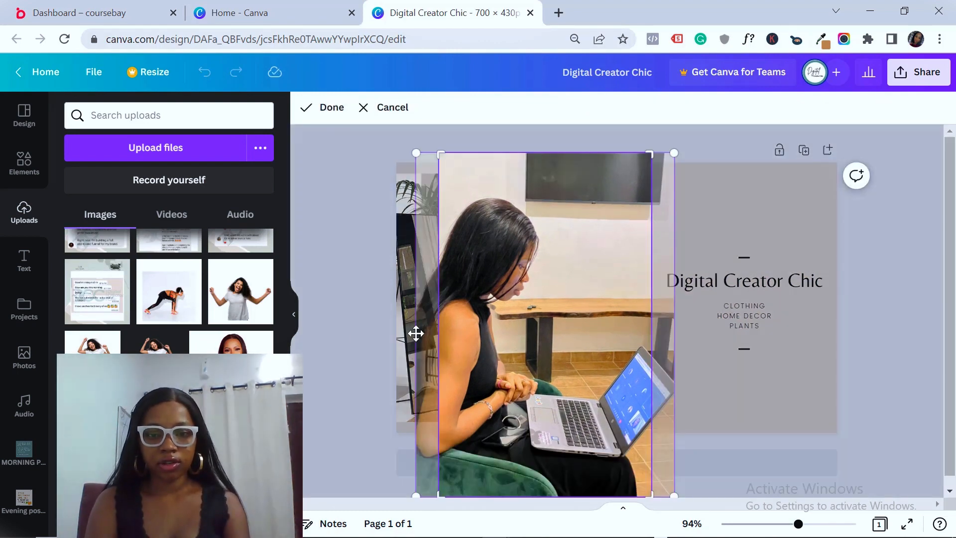
click(386, 331)
drag(439, 324, 387, 327)
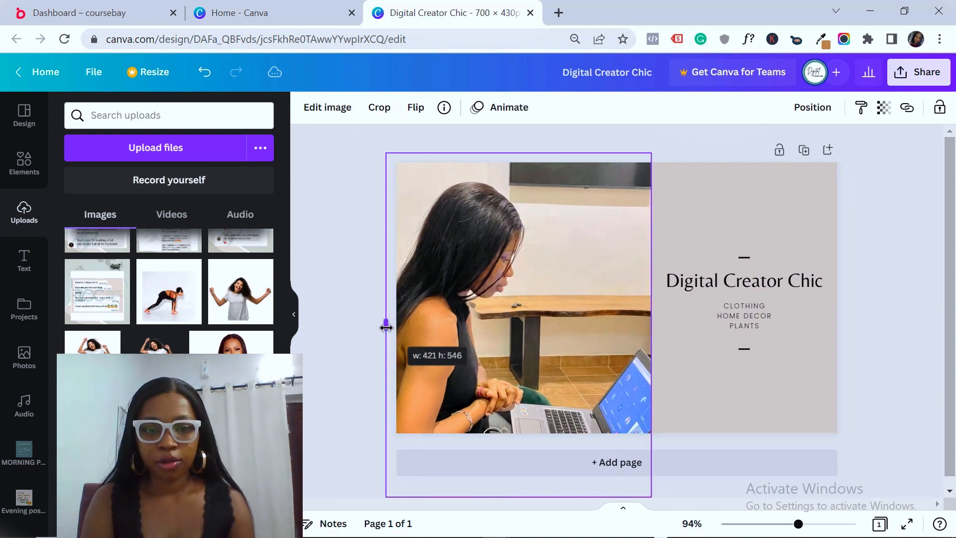
click(374, 331)
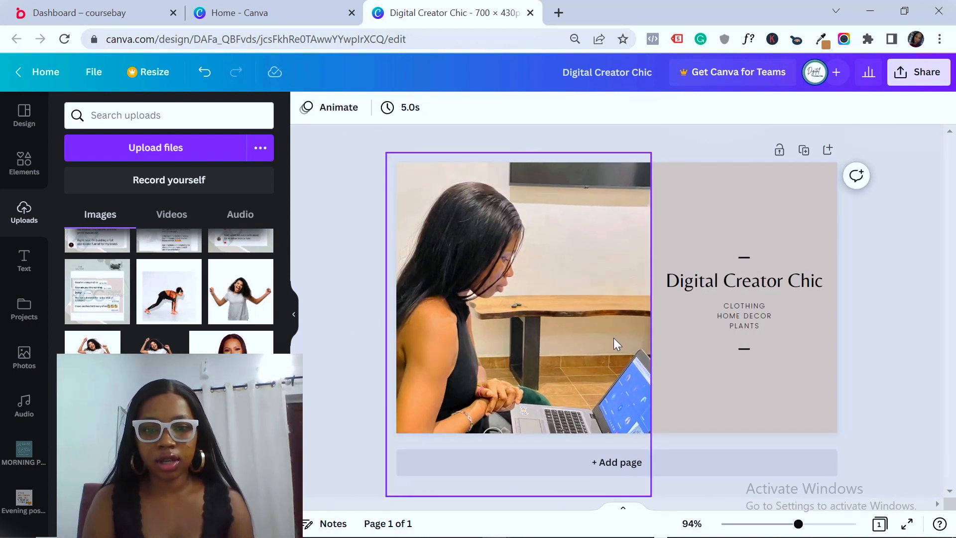
double_click(621, 387)
drag(621, 386, 610, 363)
click(345, 422)
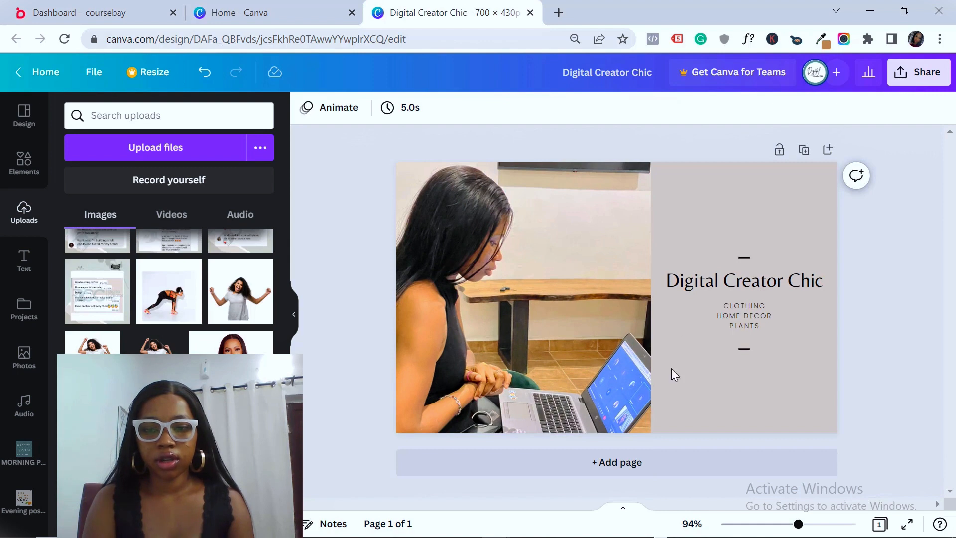
click(470, 402)
Remove an accidentally added smiling-woman image and undo a stray adjustment to the photo
double_click(543, 357)
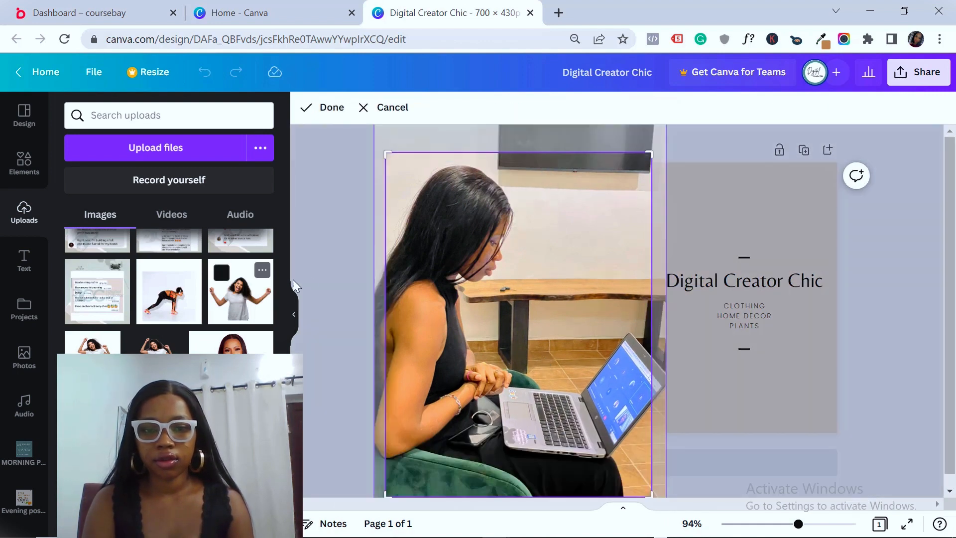
click(240, 291)
click(534, 248)
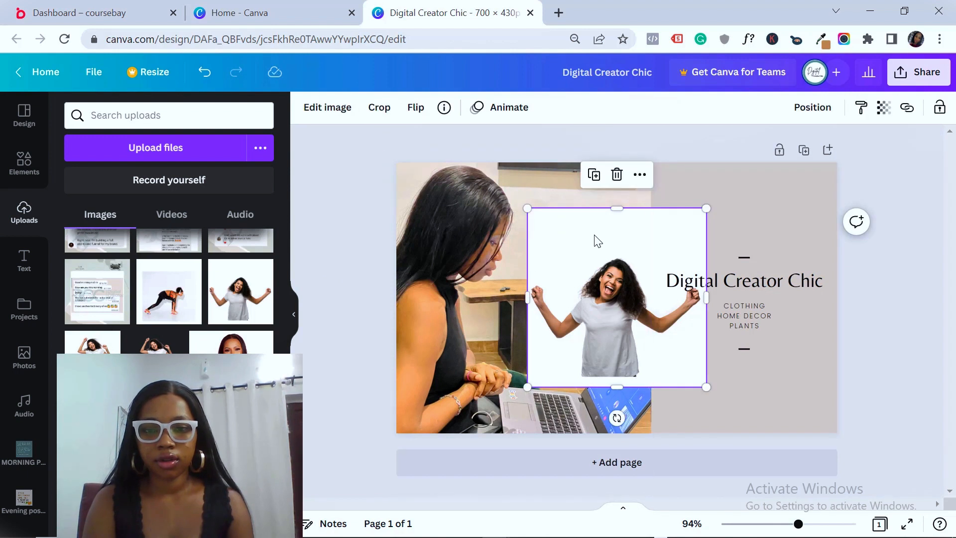
key(Delete)
click(593, 235)
mouse_move(525, 155)
mouse_down()
mouse_move(525, 189)
mouse_move(525, 162)
mouse_up()
key(ctrl+z)
key(ctrl+z)
key(ctrl+z)
key(ctrl+z)
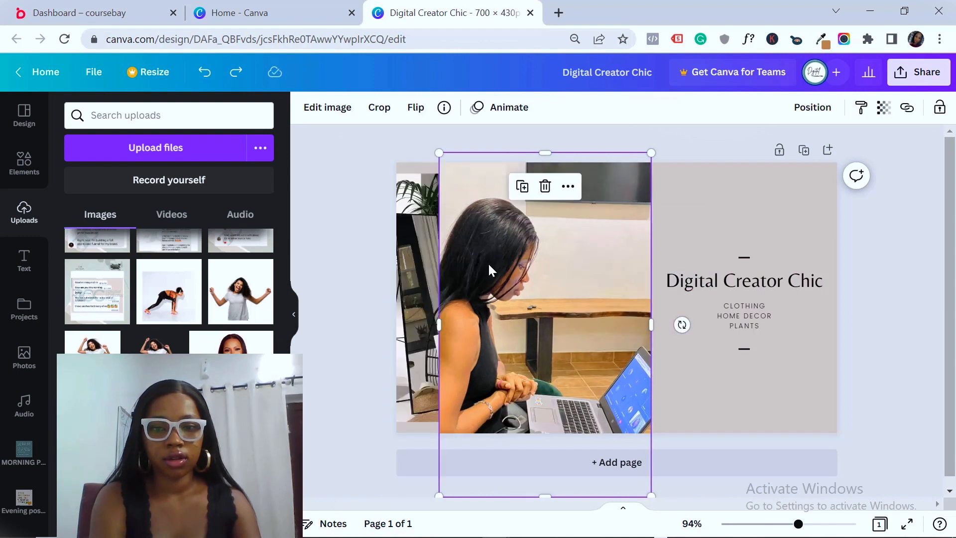
Stretch the photo to the left page edge and shift the image up and left in its frame
drag(435, 332, 389, 327)
double_click(527, 367)
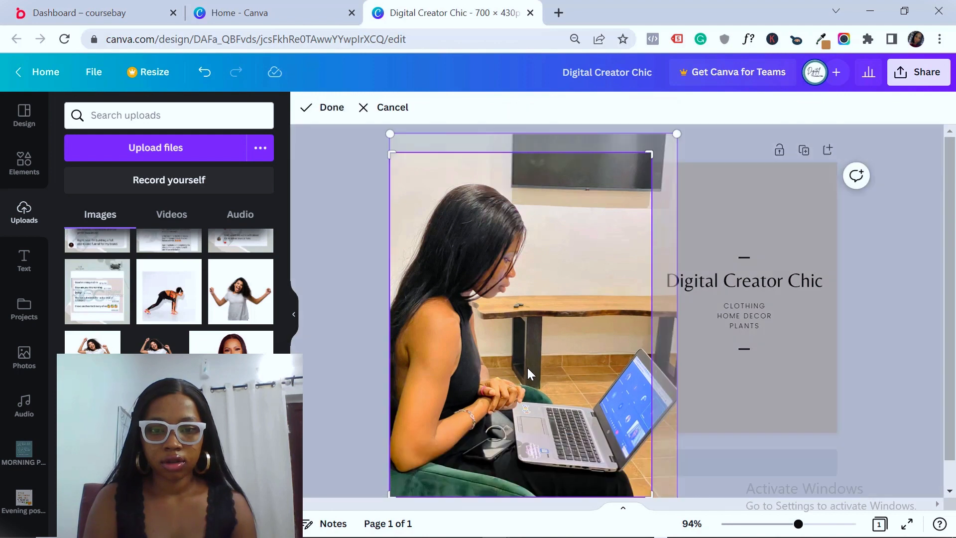
drag(529, 350, 497, 345)
click(351, 347)
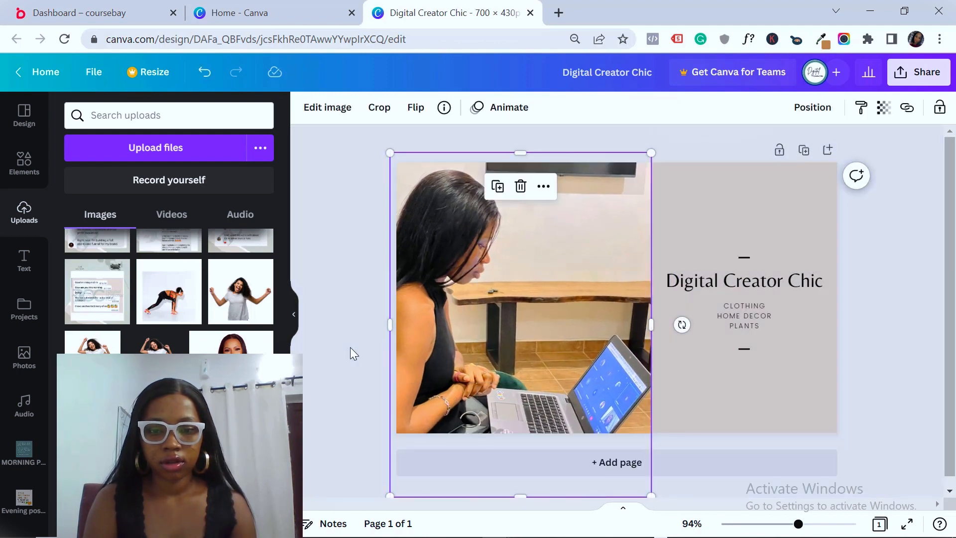
click(351, 348)
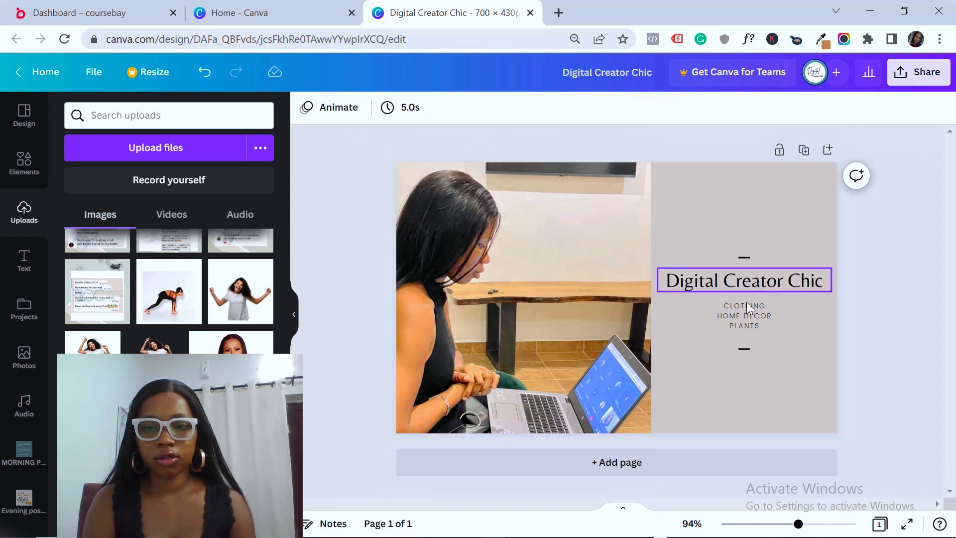
Replace the word CLOTHING in the subtitle list with 'MONETI'
triple_click(746, 315)
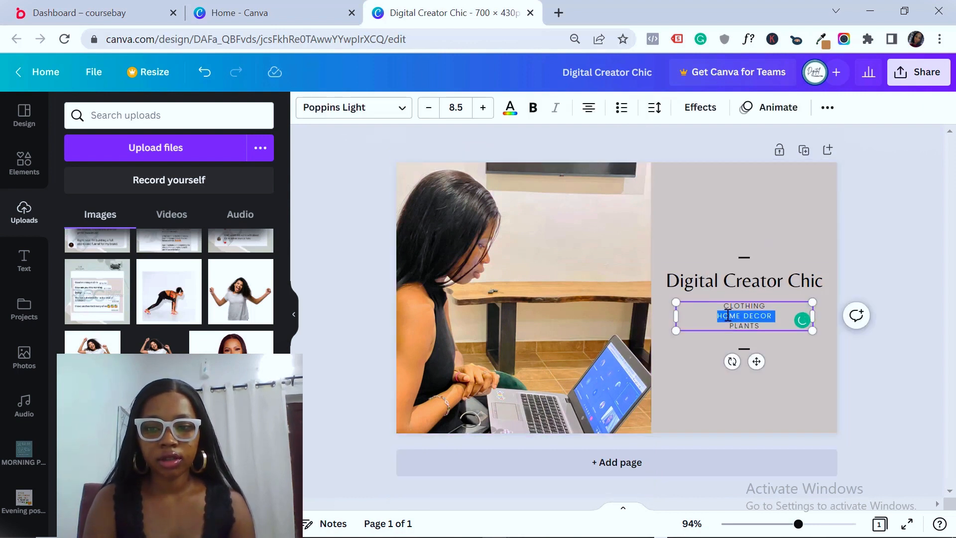
double_click(732, 305)
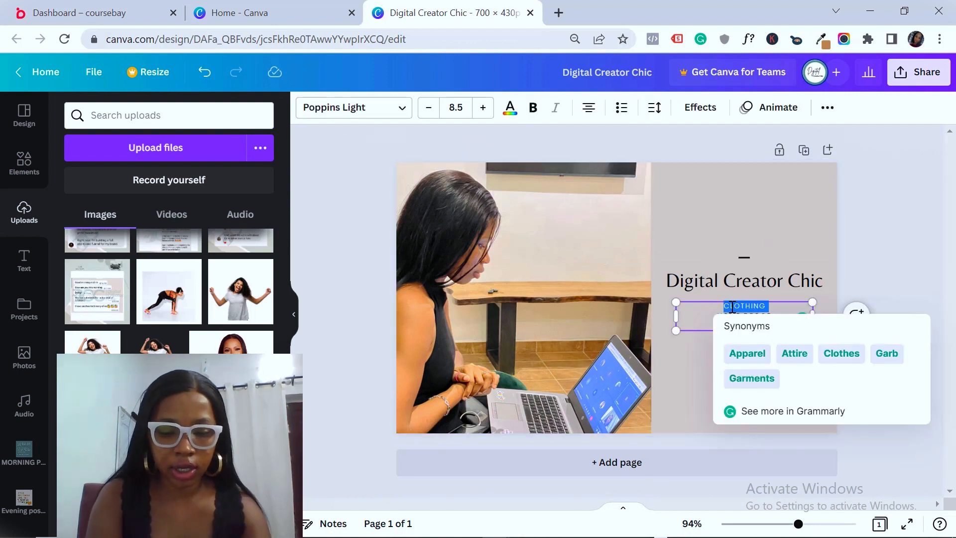
text(MONETIZATIO)
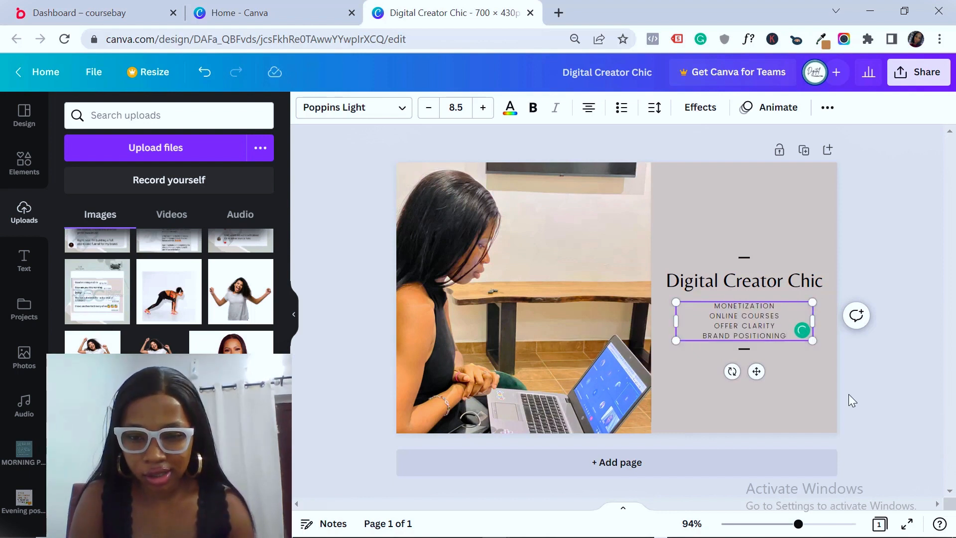
click(841, 408)
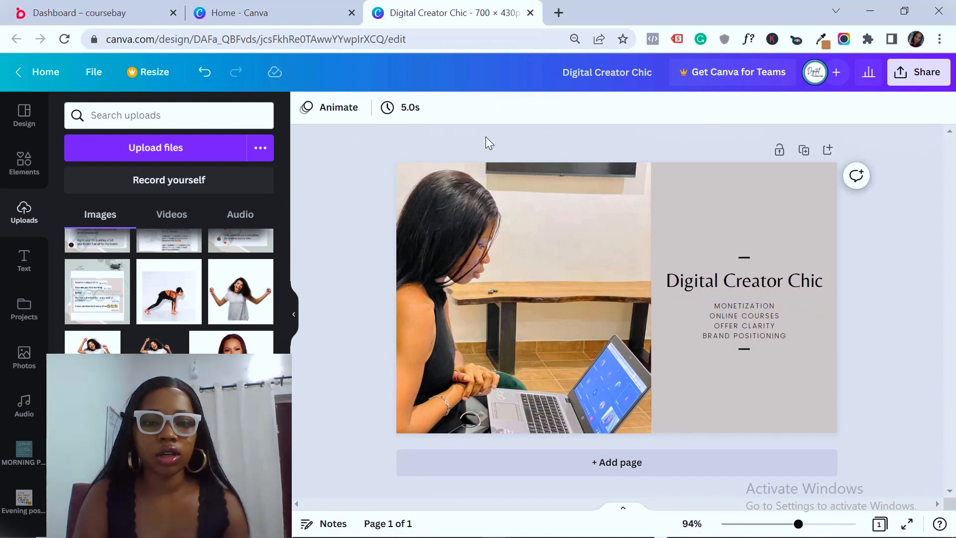
Make the page background brown after trying lavender and teal
click(718, 181)
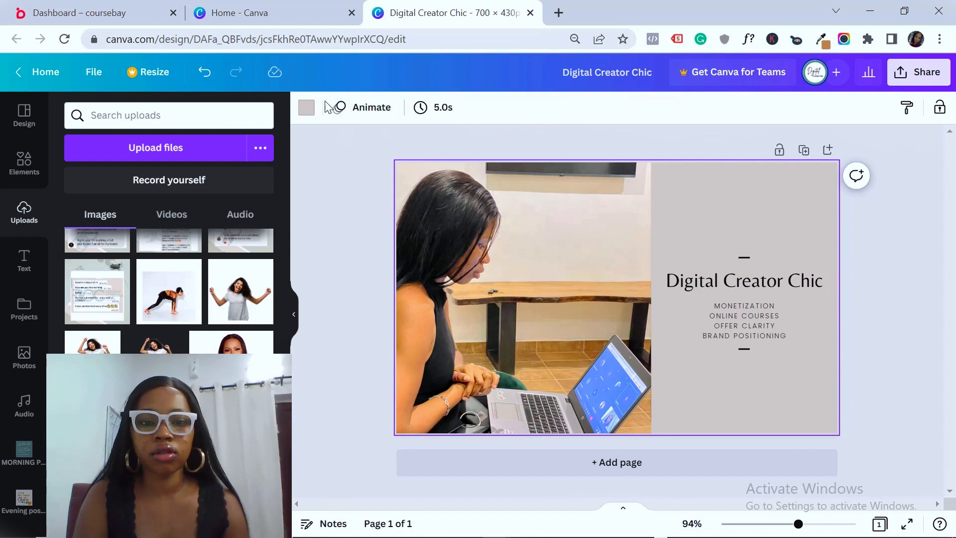
click(306, 109)
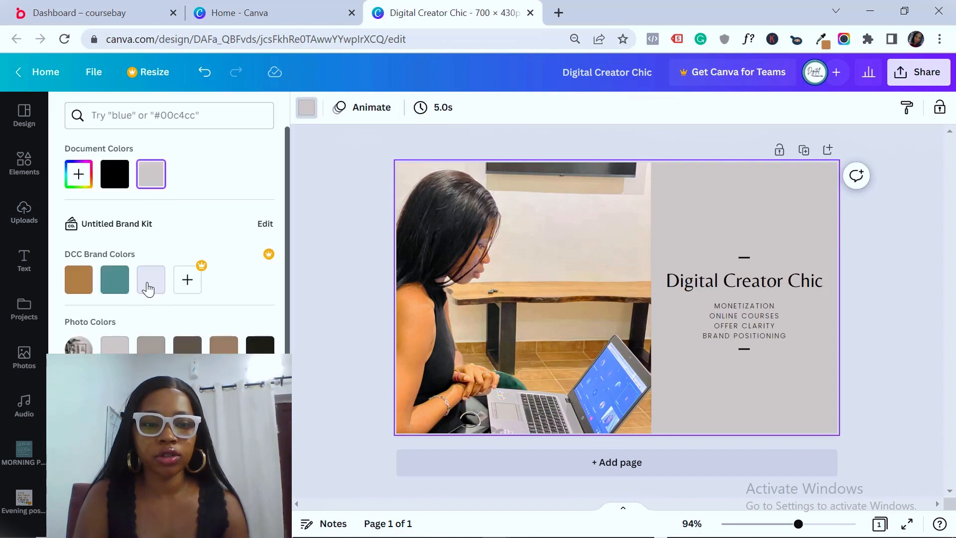
click(149, 281)
click(116, 281)
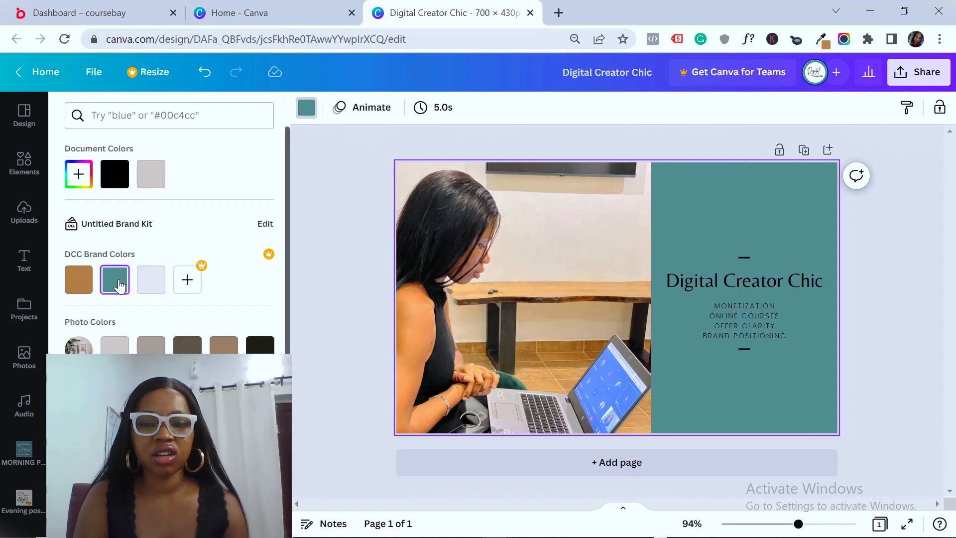
click(77, 283)
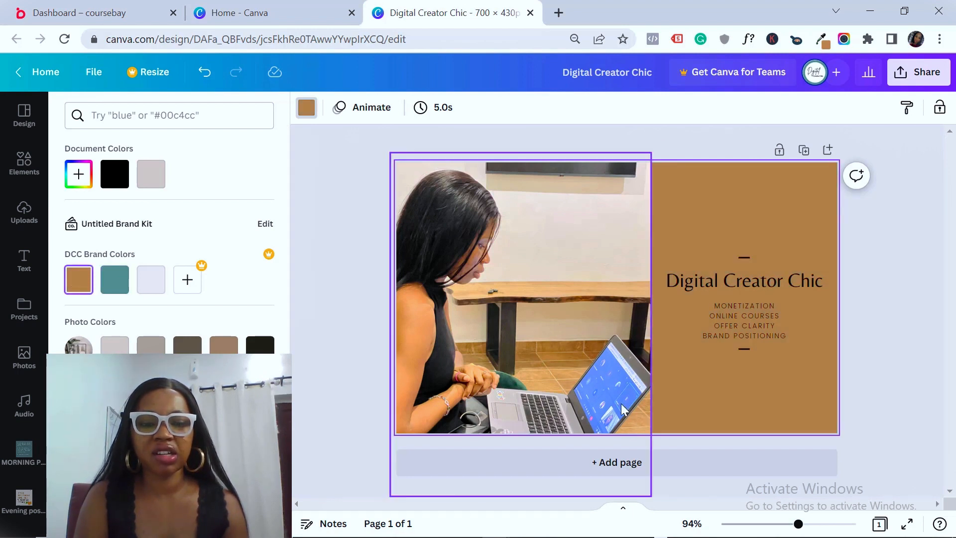
Colour the Digital Creator Chic title and subtitle text white
click(727, 279)
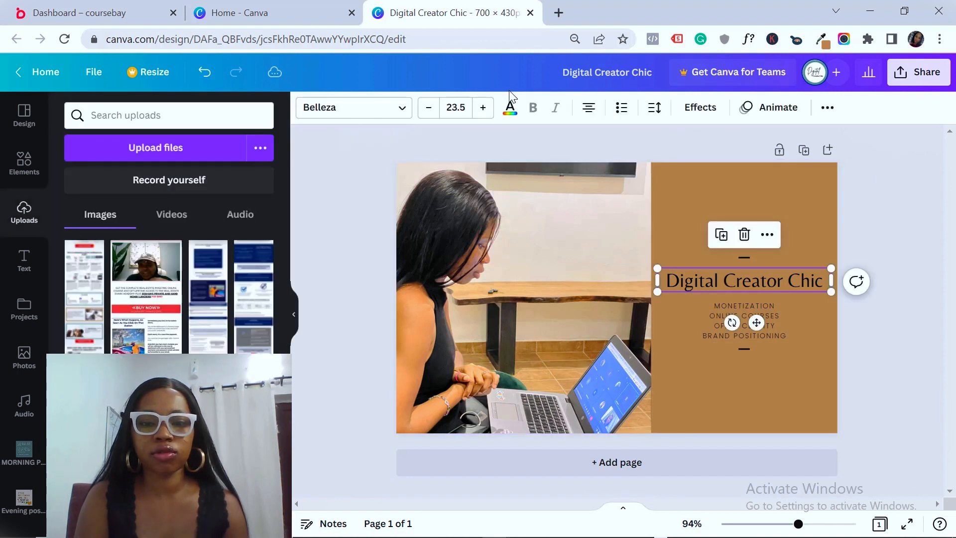
click(510, 107)
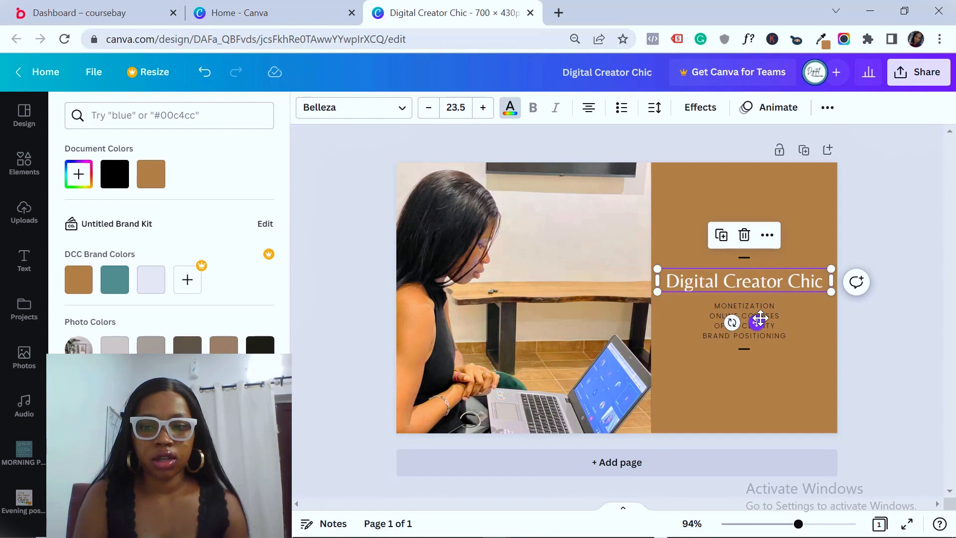
click(783, 330)
click(260, 461)
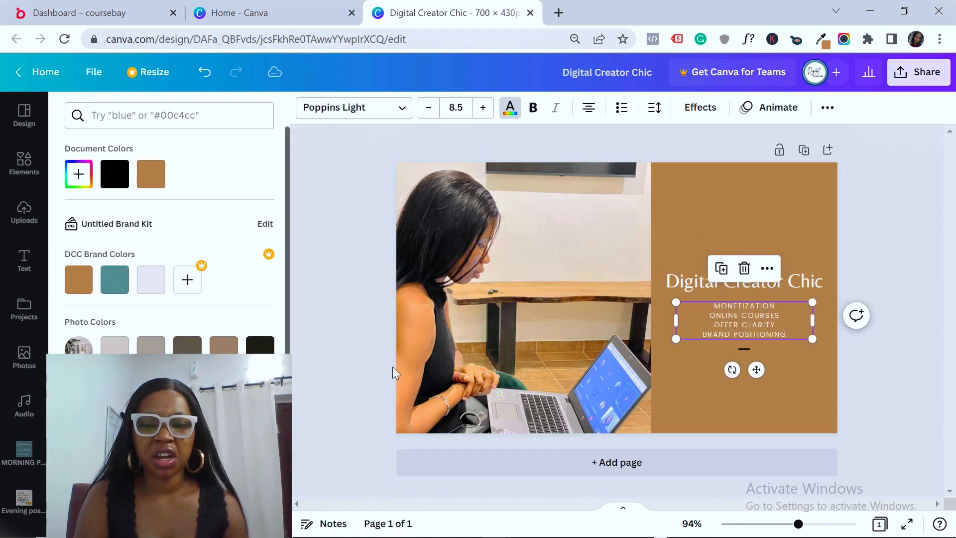
click(777, 370)
click(781, 369)
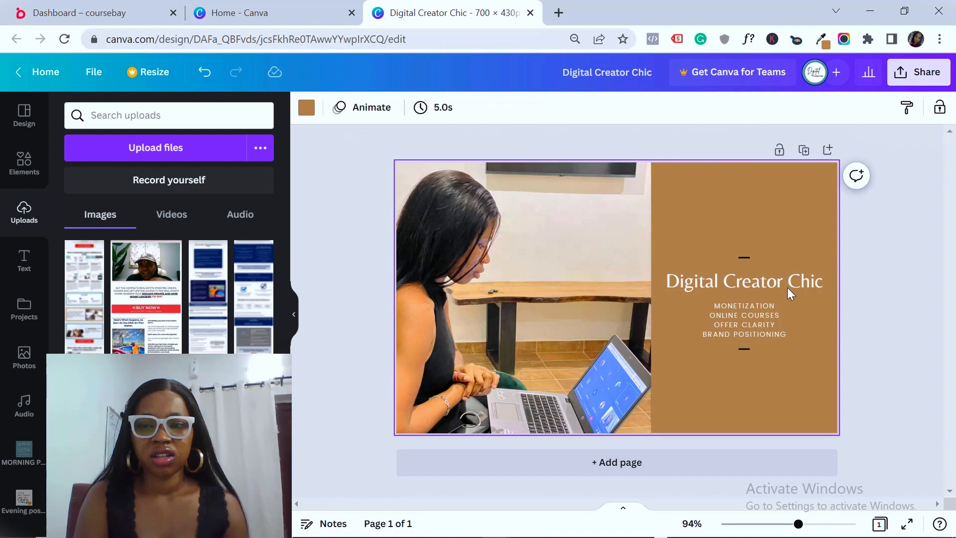
click(745, 348)
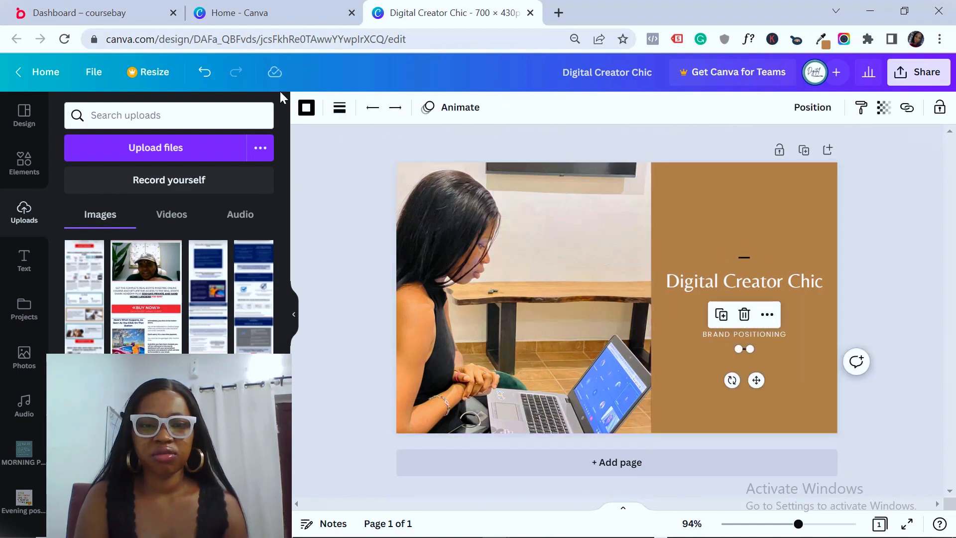
Make the divider lines below and above the title teal
click(339, 106)
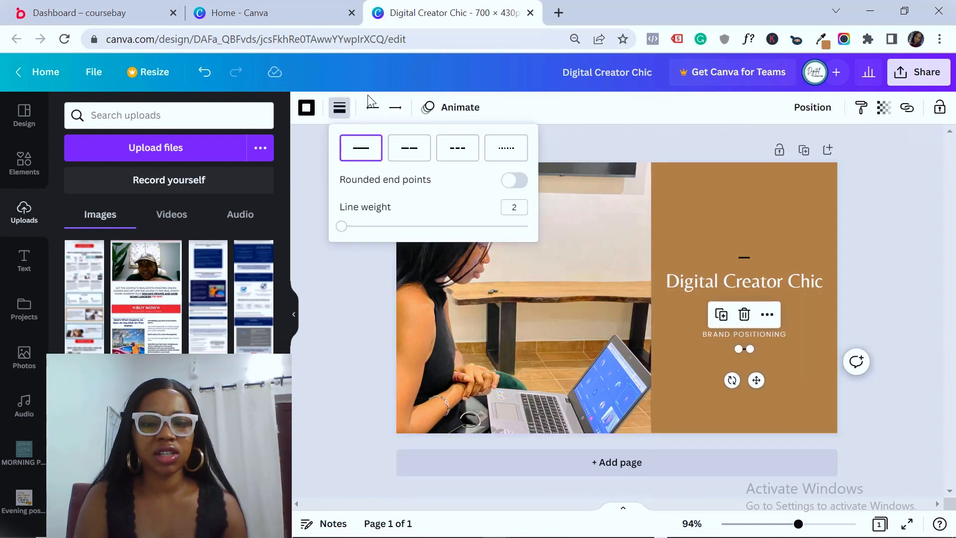
click(307, 108)
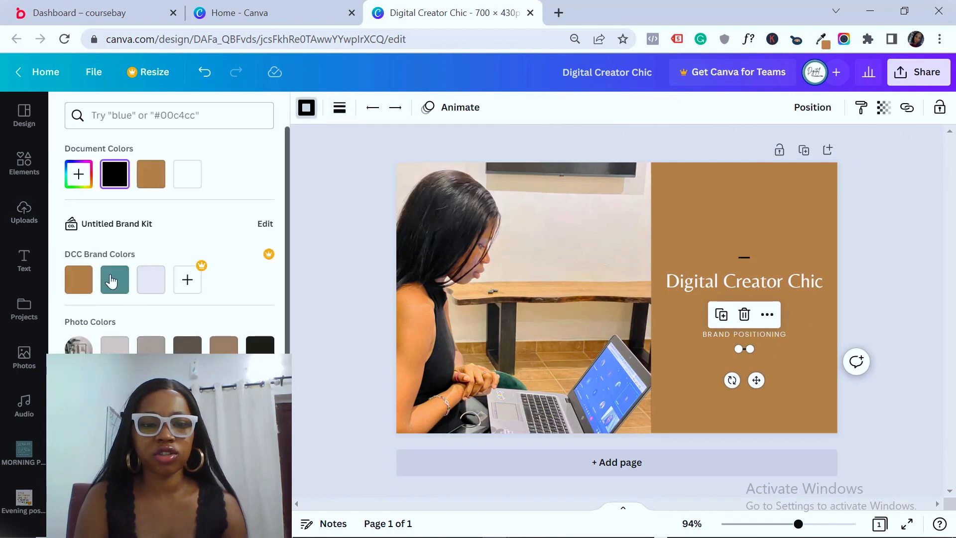
click(119, 281)
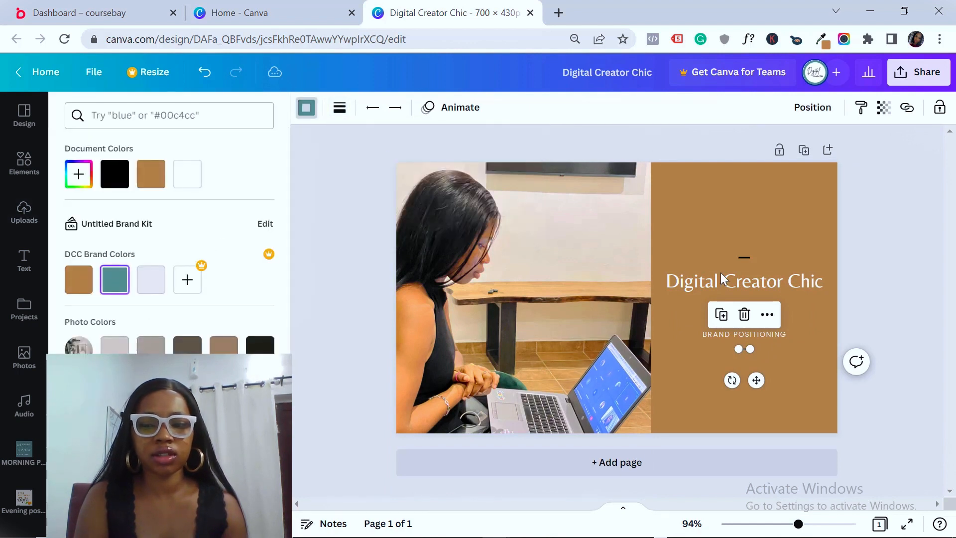
click(742, 259)
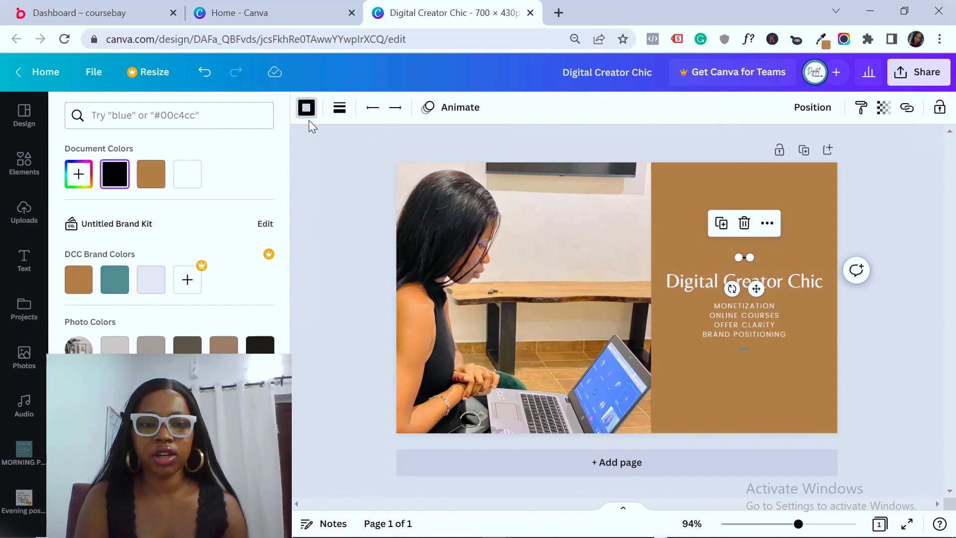
click(115, 279)
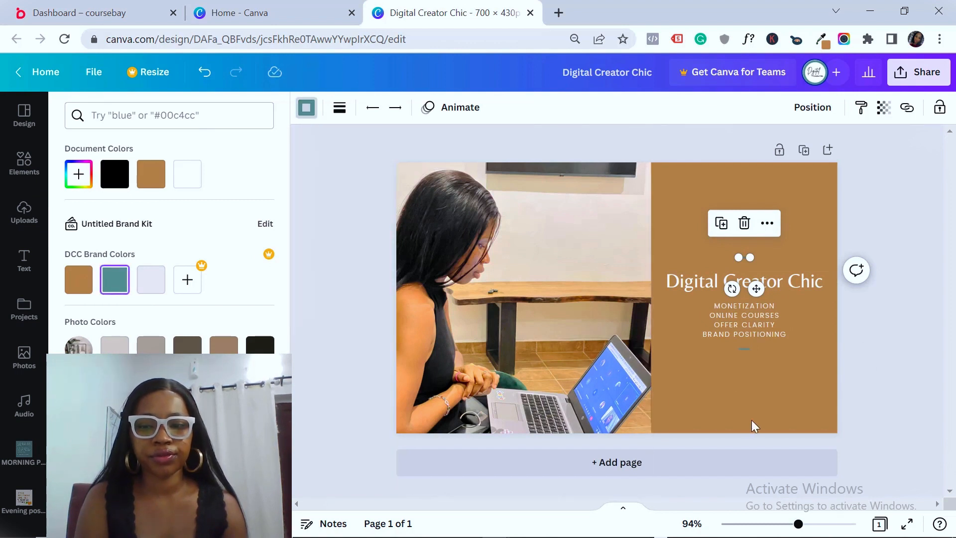
click(862, 369)
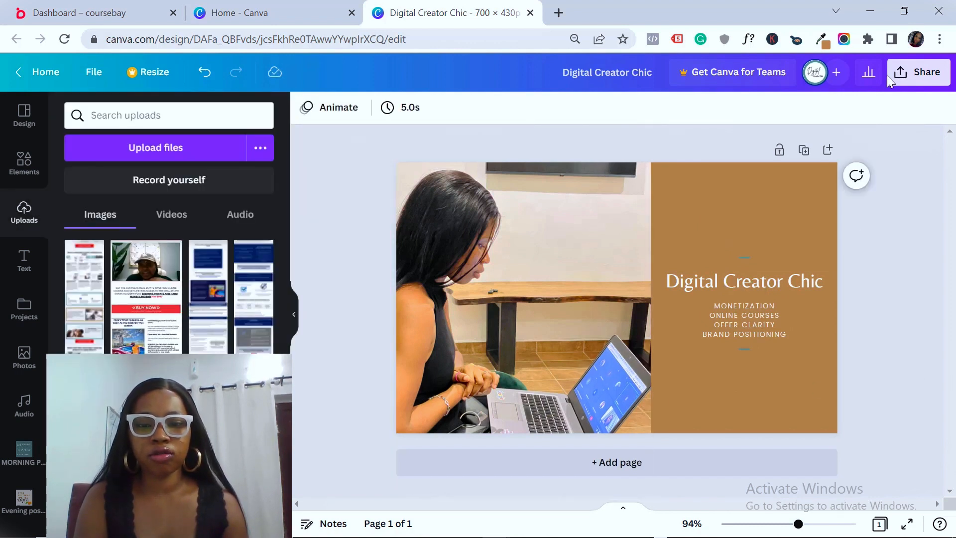
Download the finished cover as a PNG file
click(916, 73)
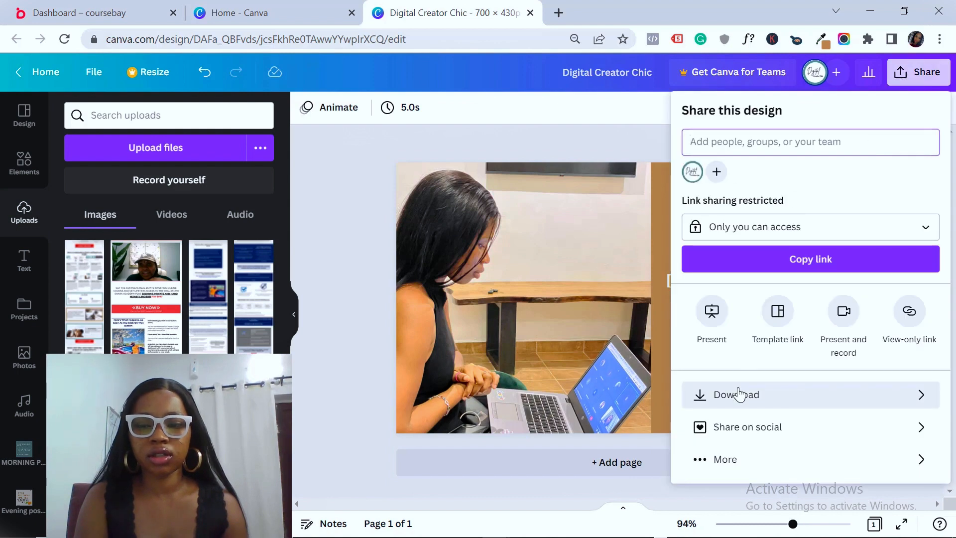
click(739, 394)
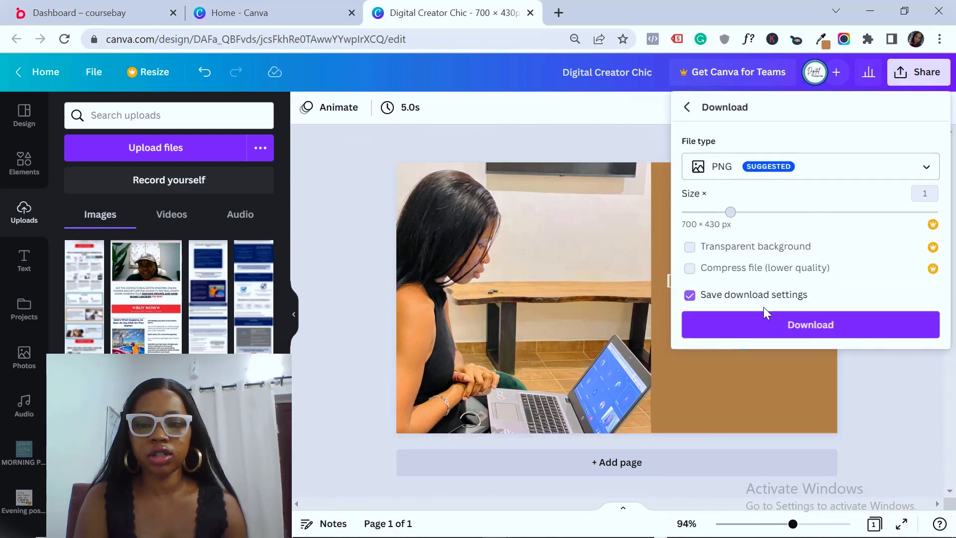
click(762, 324)
click(352, 333)
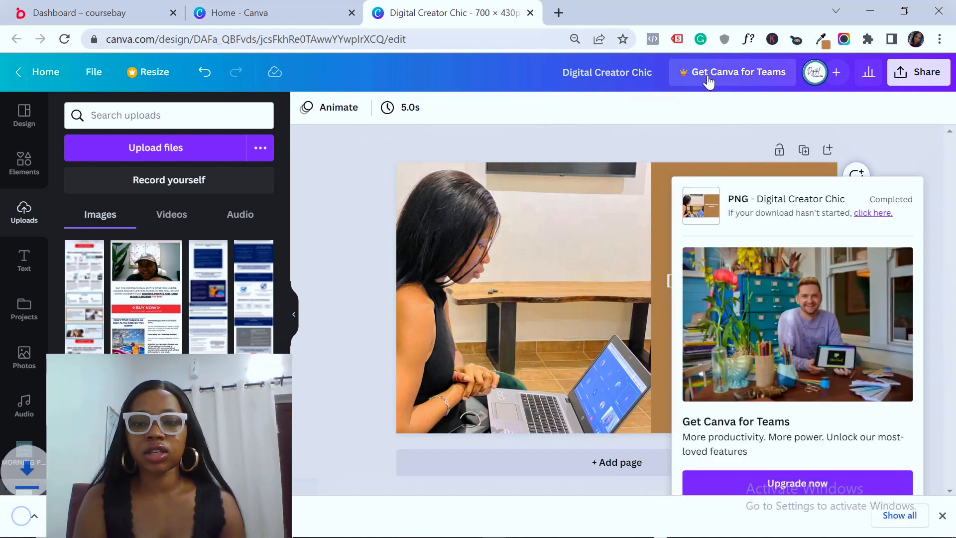
click(708, 74)
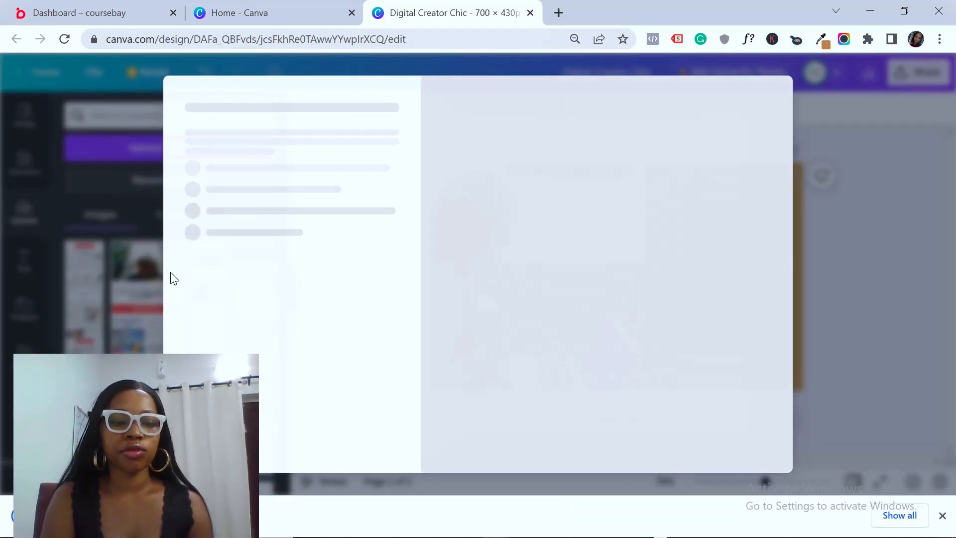
Upload the Digital Creator Chic image as the Coursebay profile's cover photo
click(112, 15)
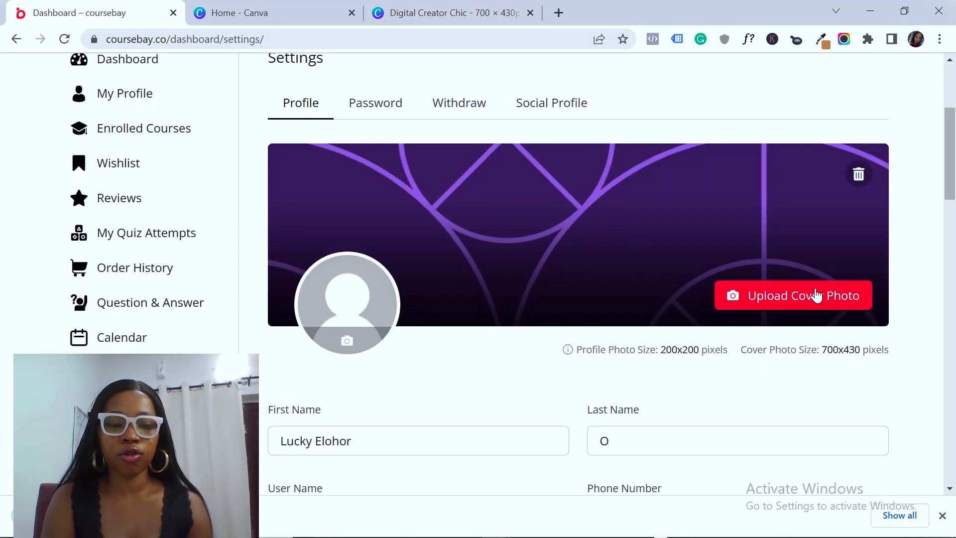
click(817, 295)
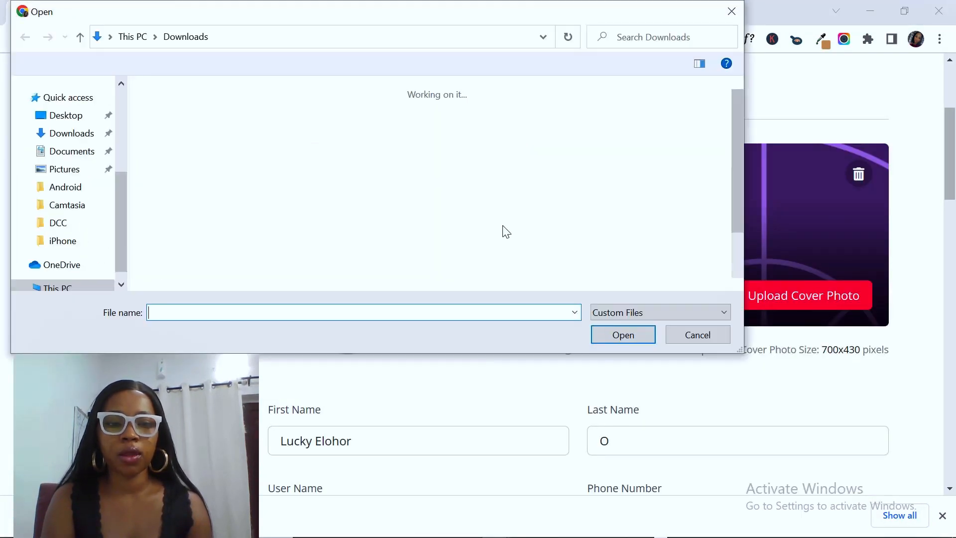
double_click(193, 162)
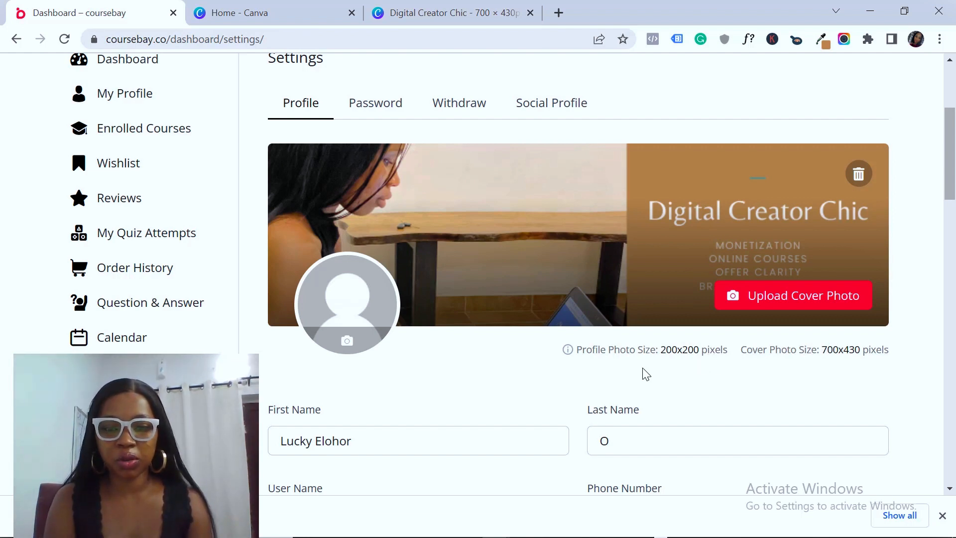
click(348, 342)
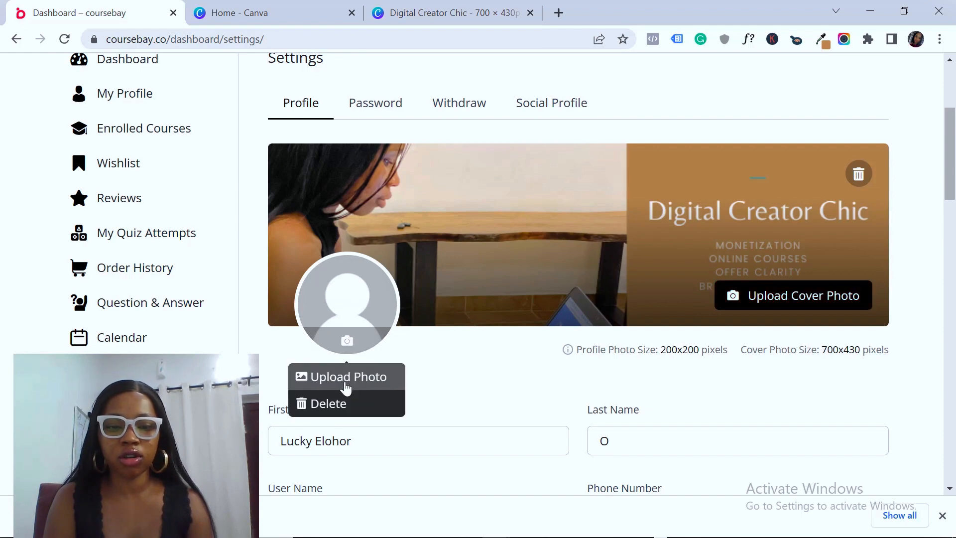
Upload IMG_1228 from the Downloads DCC folder as the Coursebay profile photo
click(347, 385)
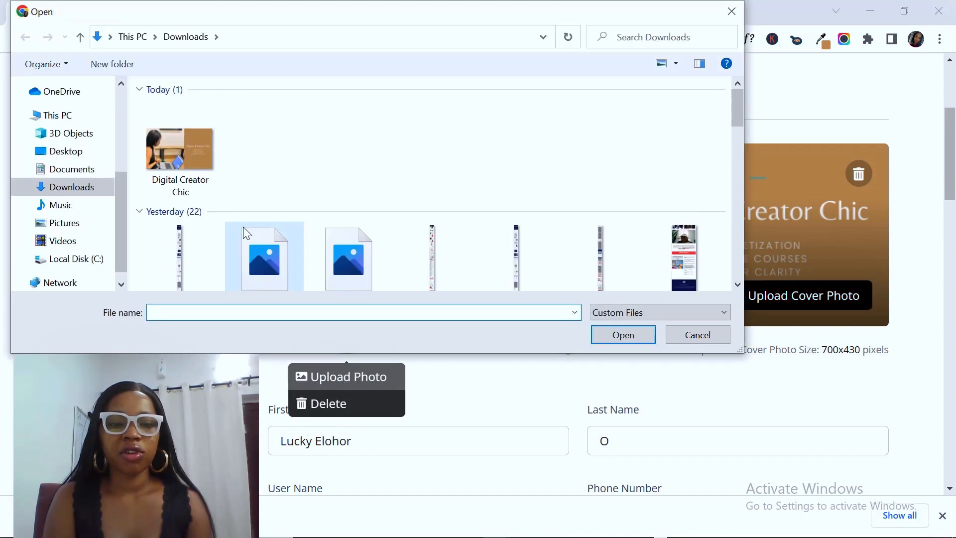
drag(733, 114, 740, 181)
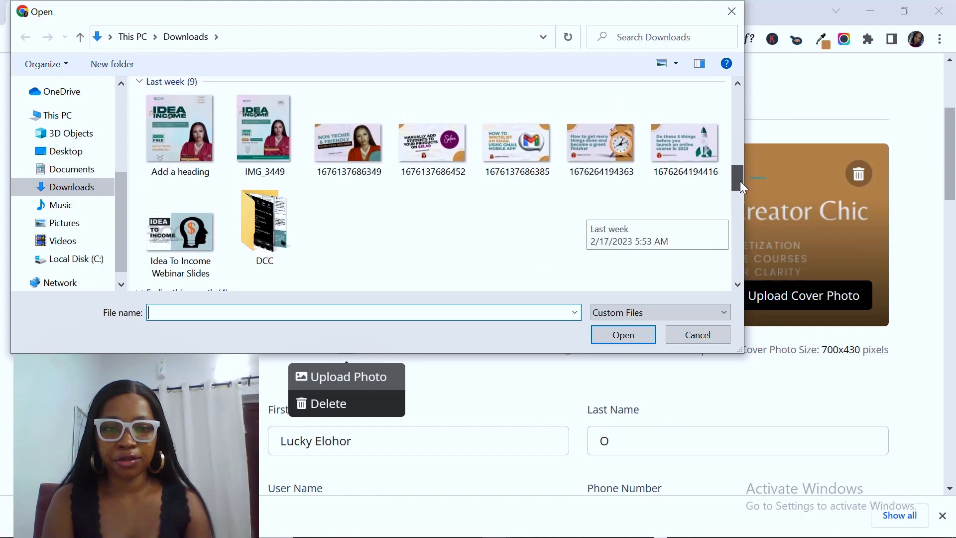
click(282, 220)
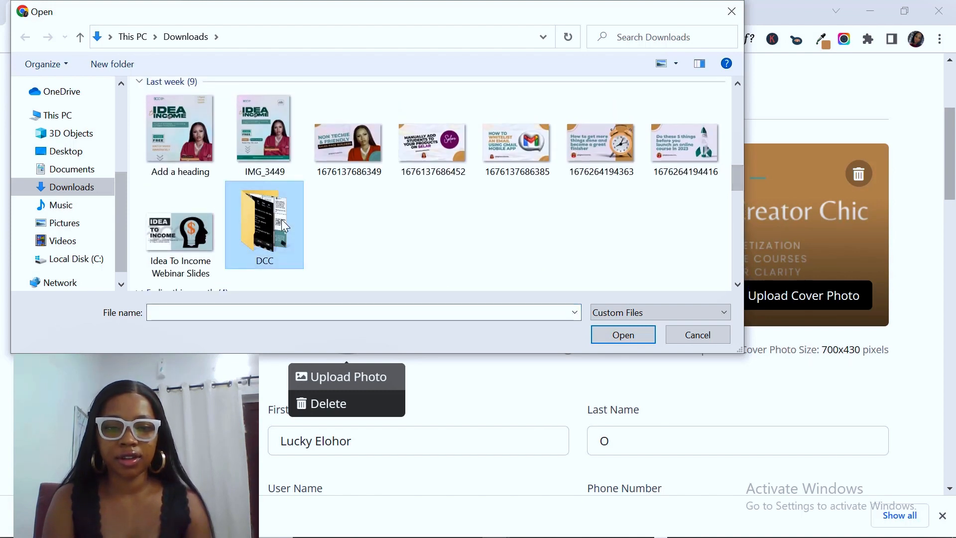
double_click(282, 220)
click(633, 145)
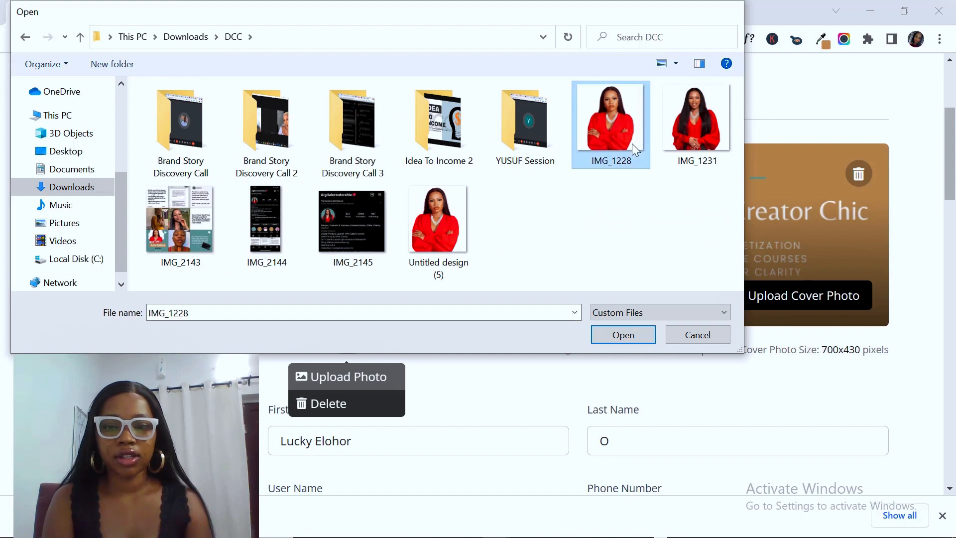
double_click(635, 150)
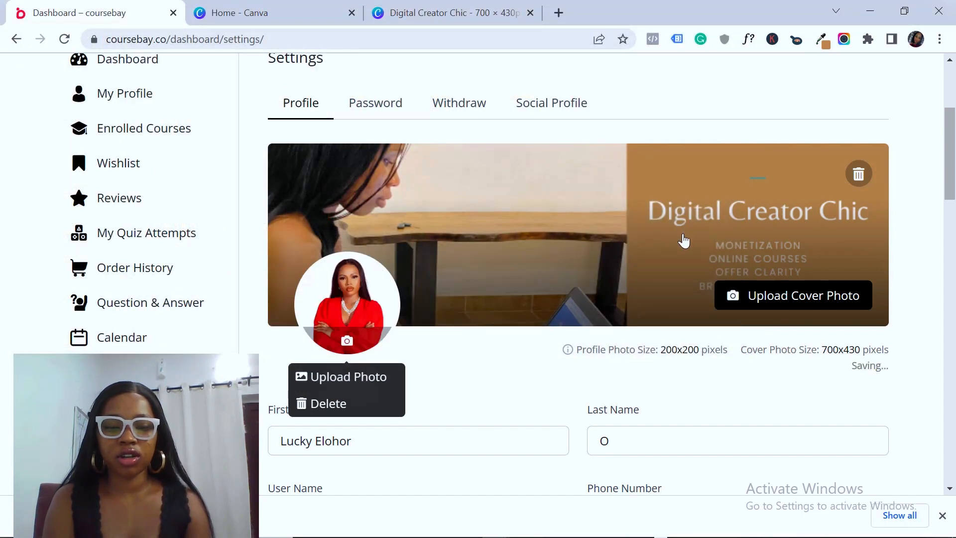
drag(951, 148, 954, 202)
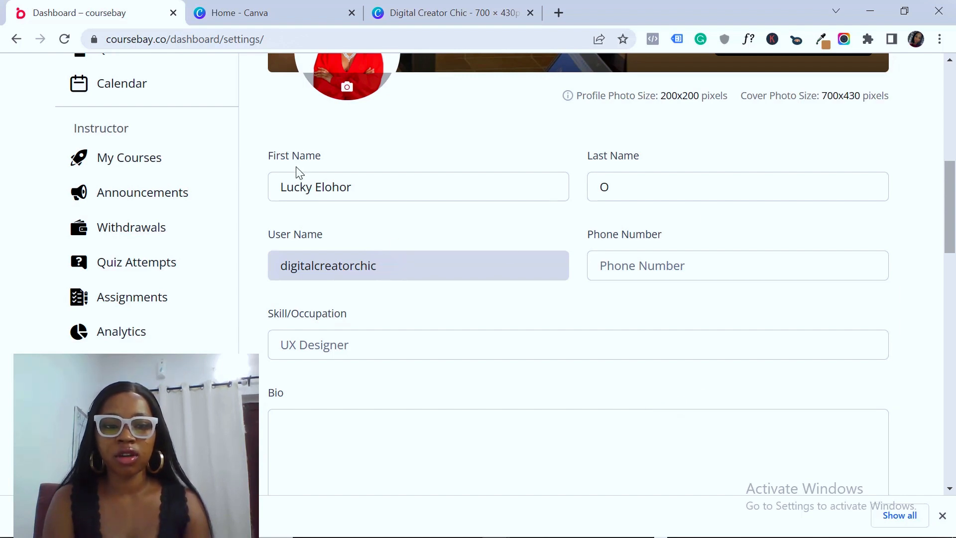
Replace the first name with 'Digital Creator Chic' and move the personal name into Last Name
triple_click(331, 187)
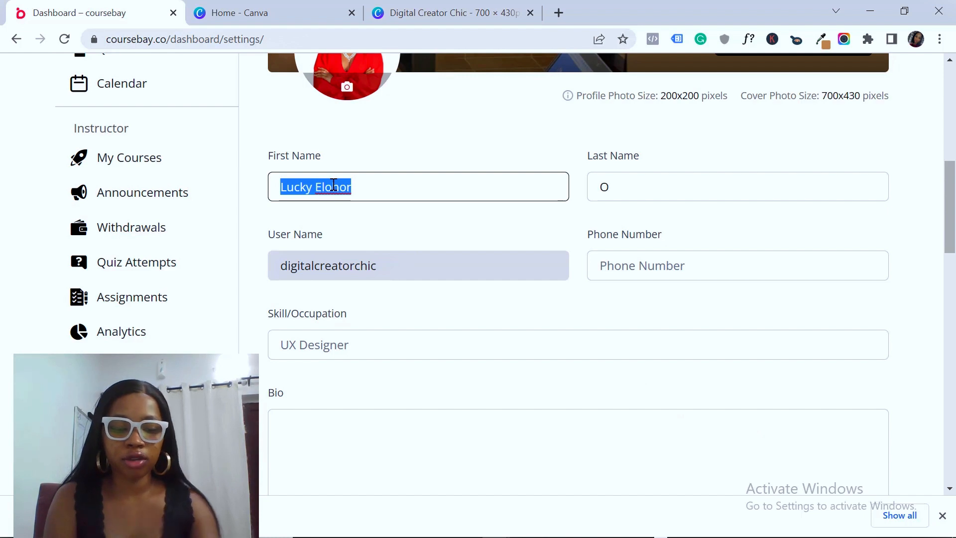
text(Digi)
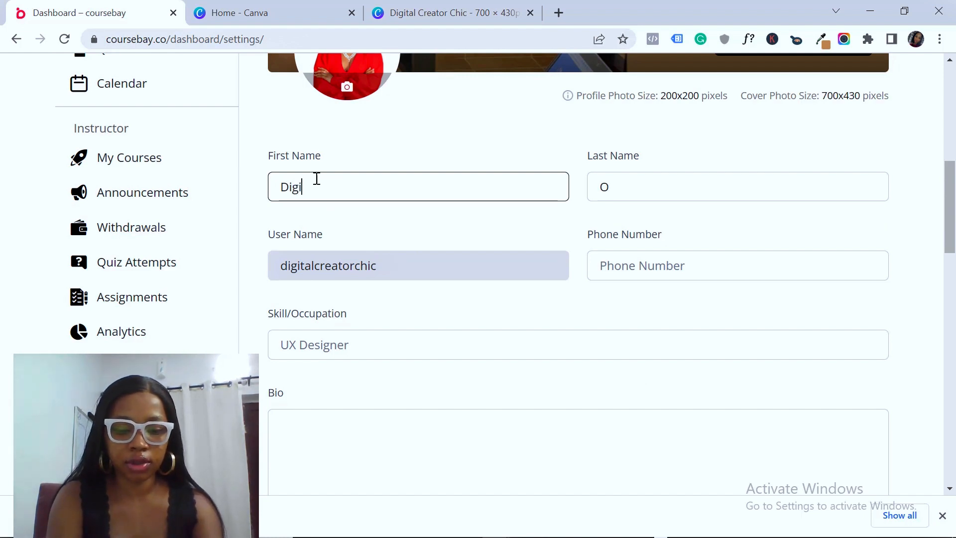
text(tal Creator Chic)
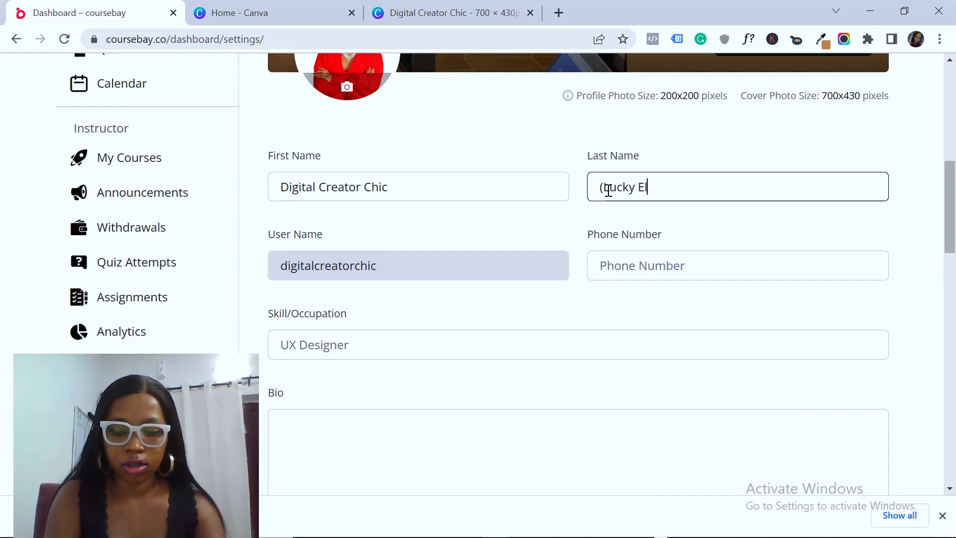
text(h)
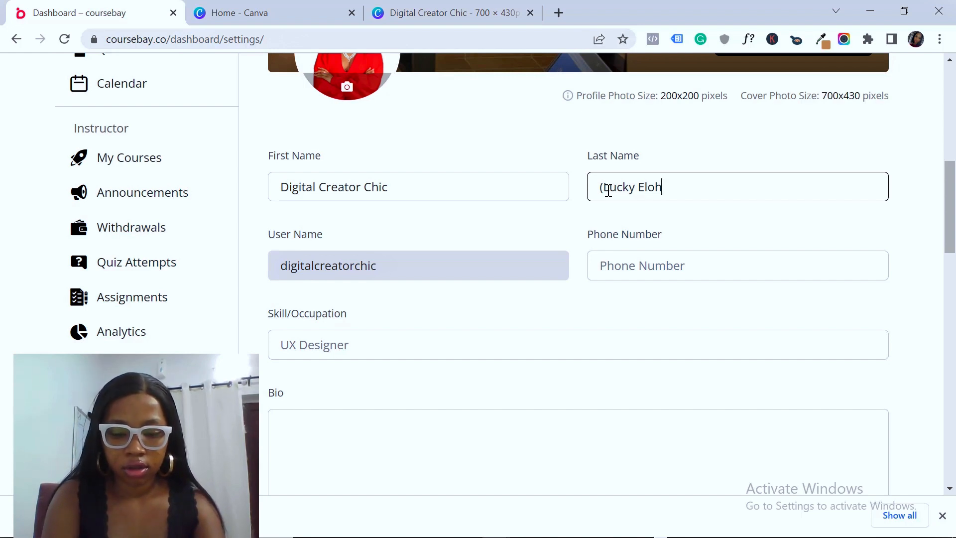
click(541, 366)
Change Skill/Occupation from 'UX Designer' to 'Monetization Queen'
scroll(404, 204, down, 3)
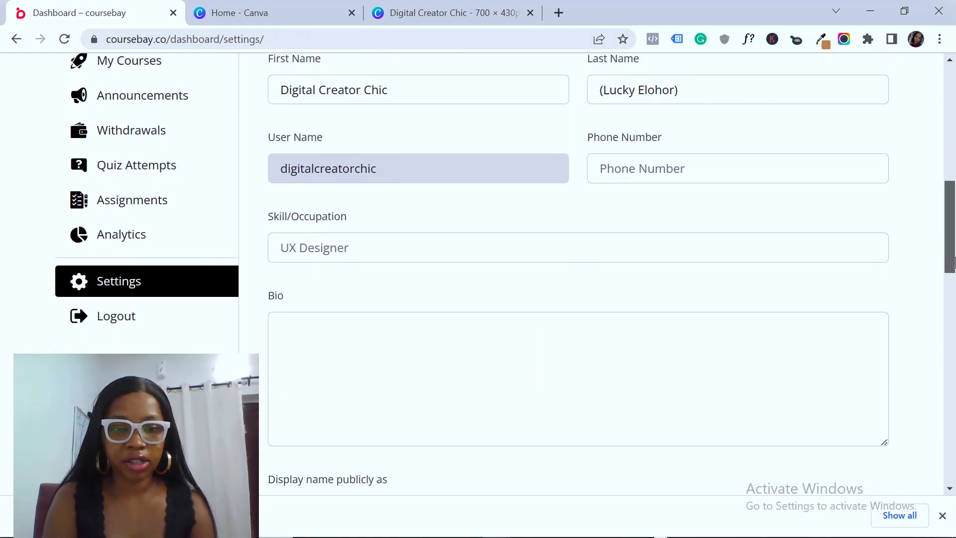
click(379, 171)
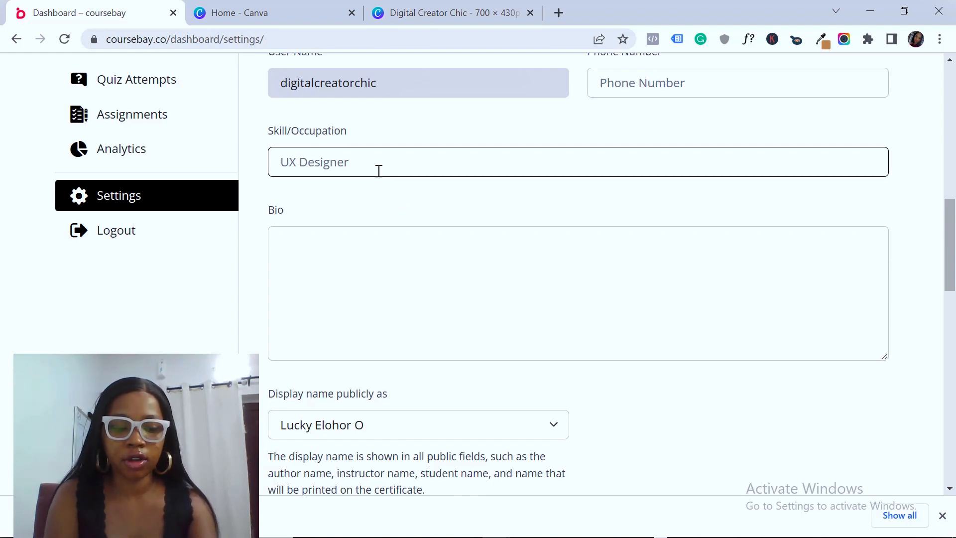
text(Monetization Queen)
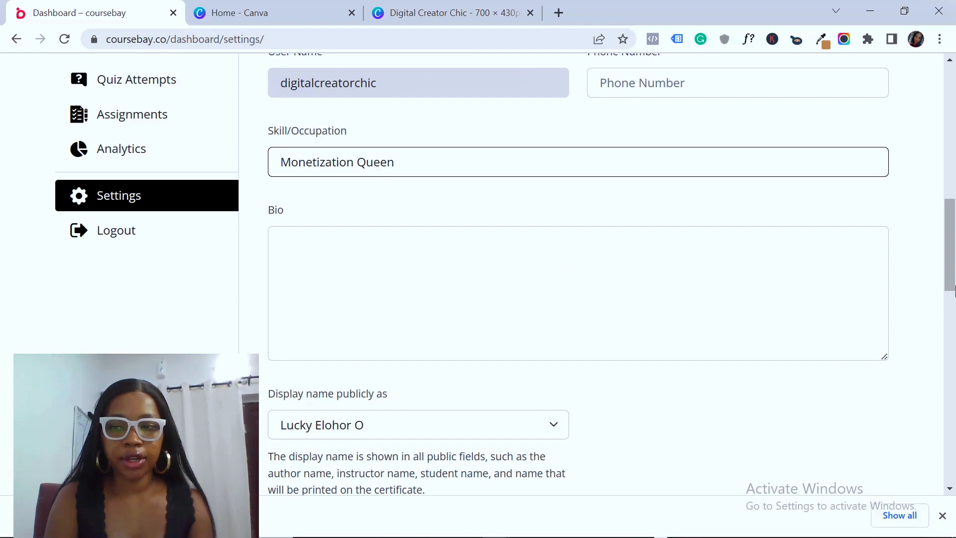
scroll(389, 233, down, 1)
Write 'Monetization Queen' as the profile bio
click(351, 184)
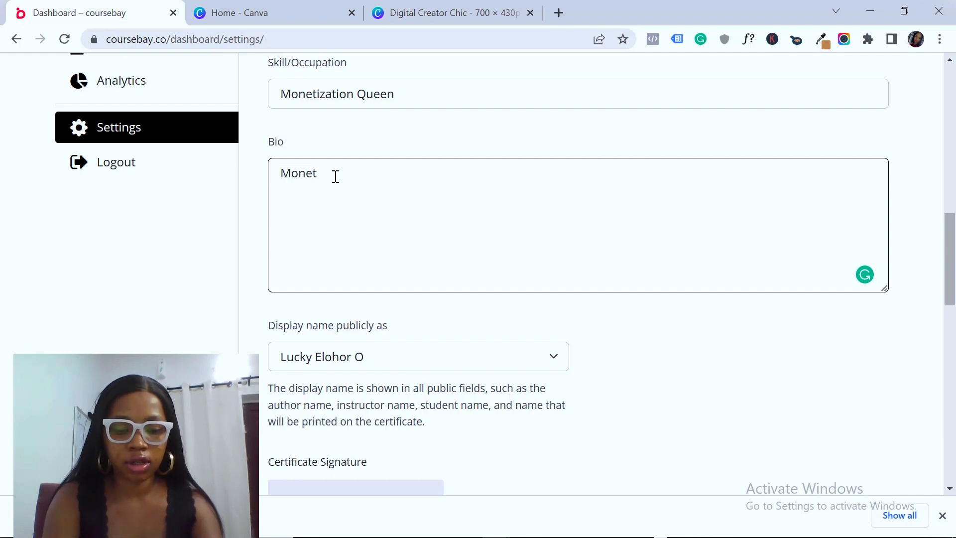
text(Monetization Queen)
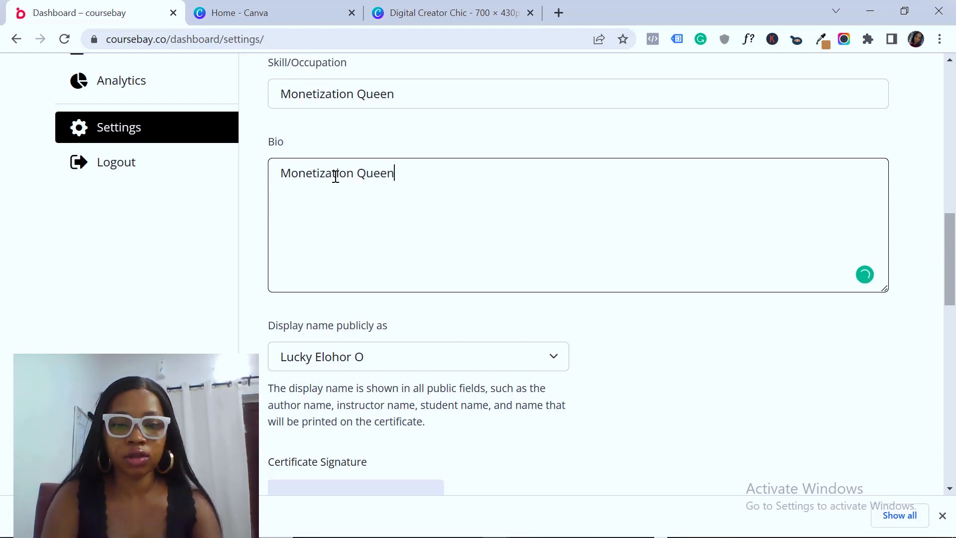
click(516, 131)
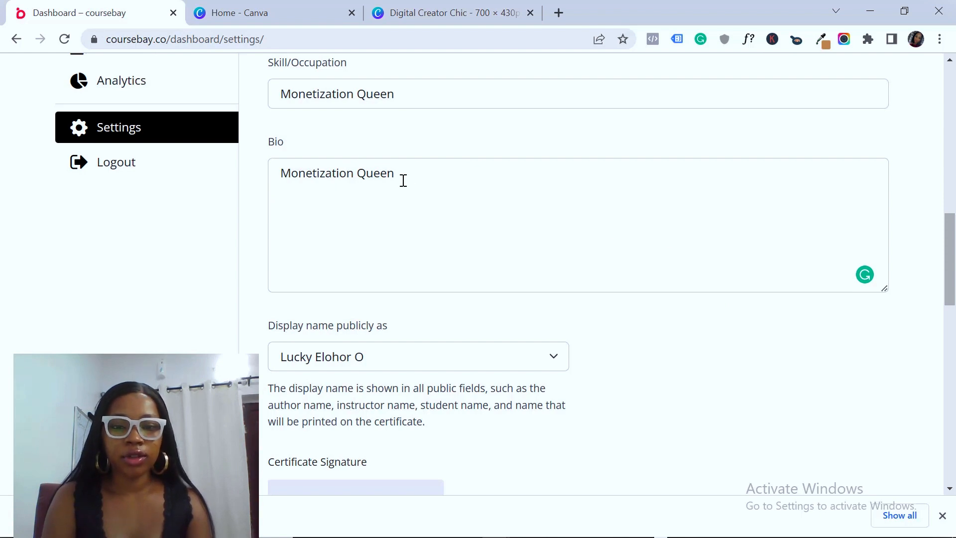
Leave the display name unchanged, update the profile, and reload the settings page
mouse_move(950, 293)
mouse_down()
mouse_move(950, 338)
mouse_move(950, 330)
mouse_up()
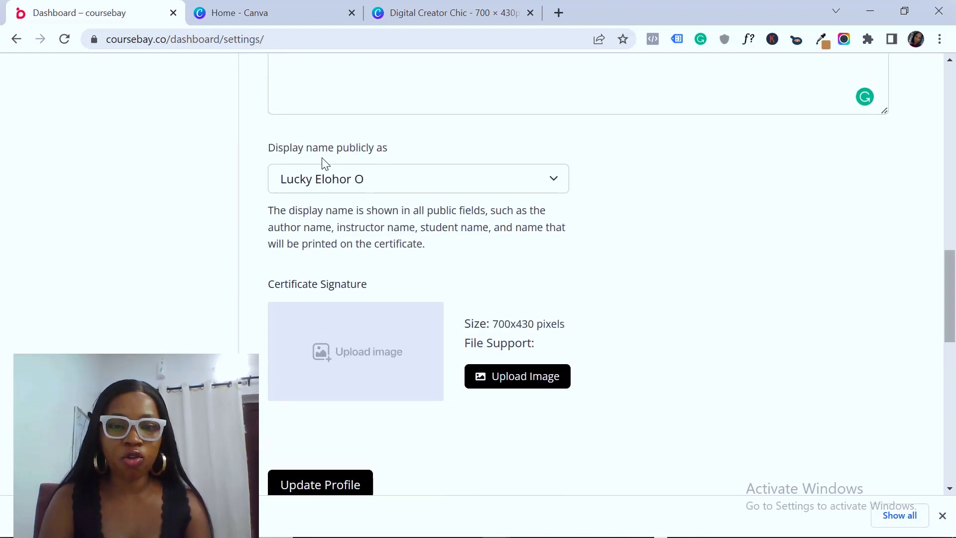
click(396, 181)
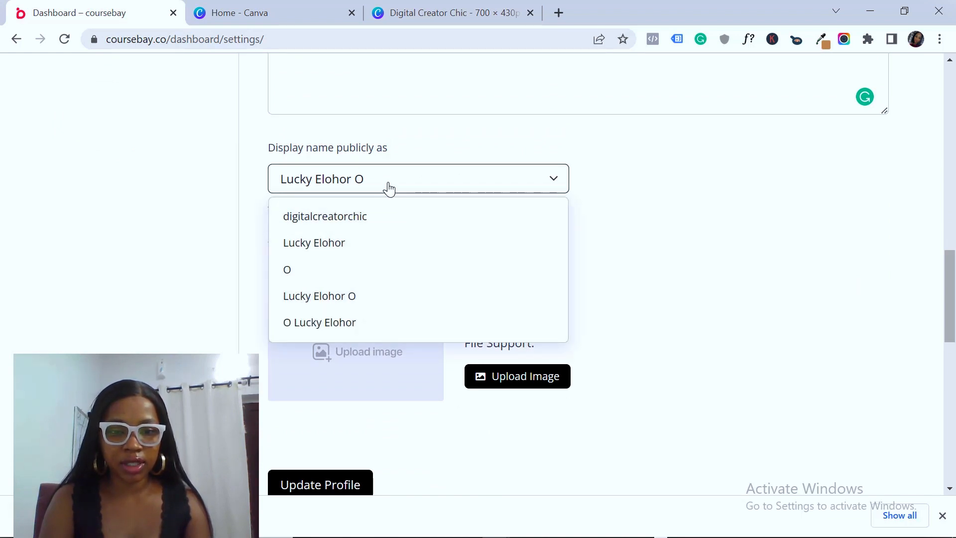
click(648, 222)
click(451, 189)
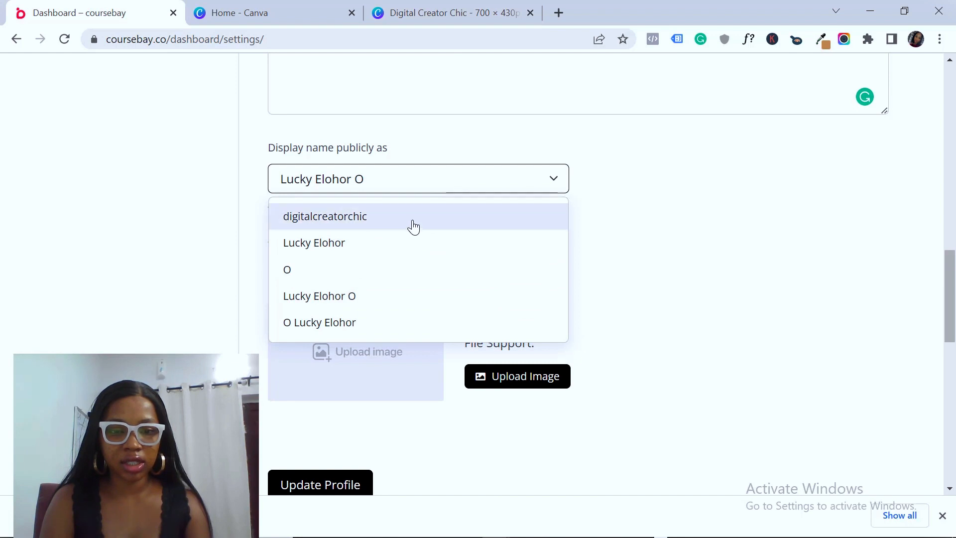
click(679, 220)
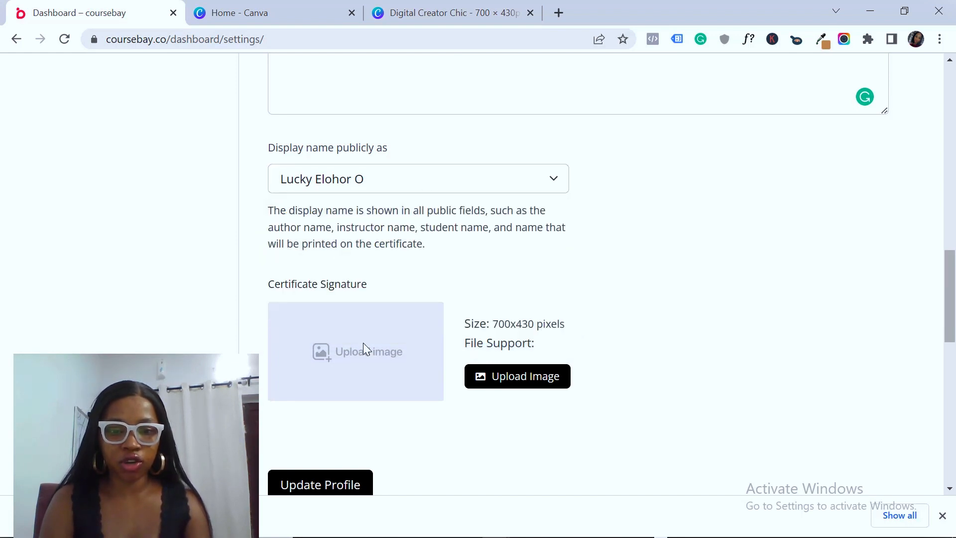
click(314, 490)
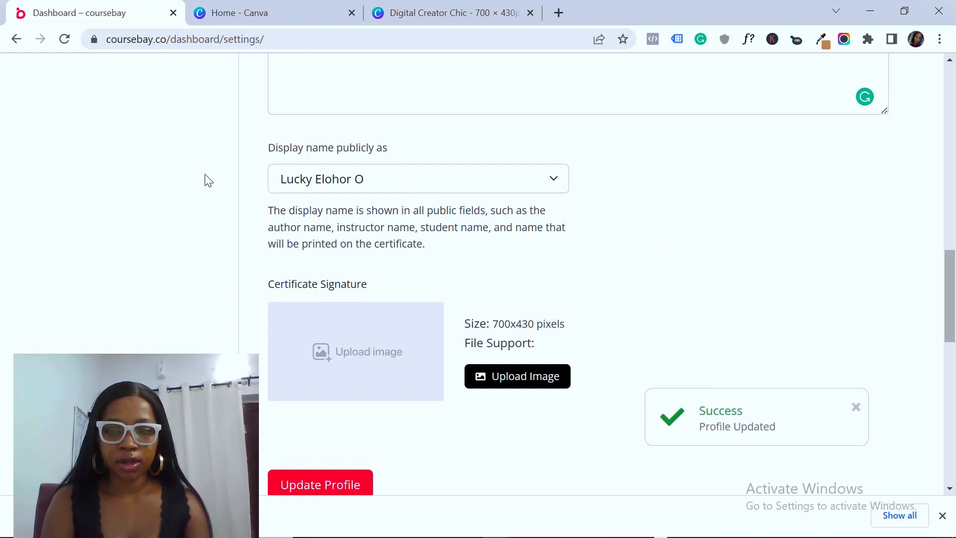
click(64, 38)
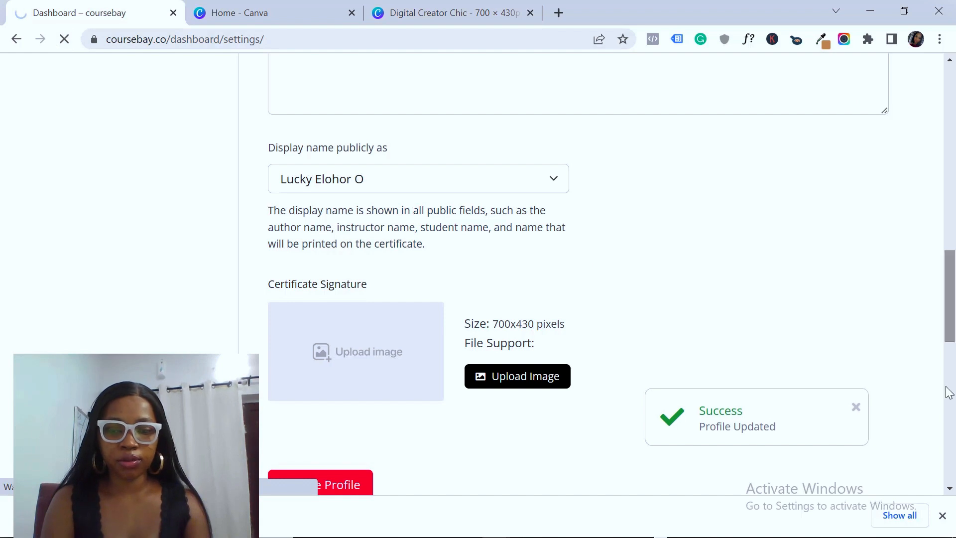
Choose 'Digital Creator Chic' as the publicly shown display name
click(943, 518)
mouse_move(950, 313)
mouse_down()
mouse_move(955, 201)
mouse_move(954, 384)
mouse_move(952, 320)
mouse_up()
click(444, 228)
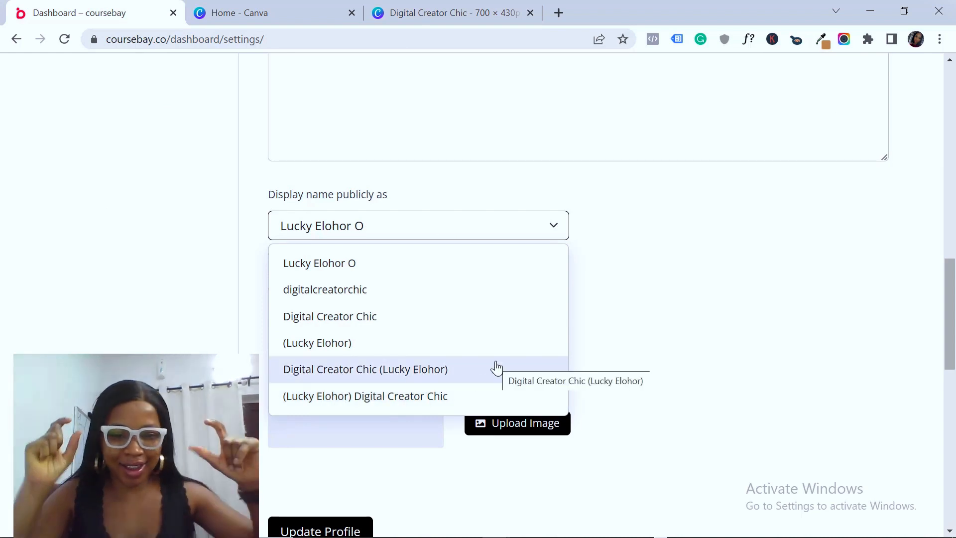
click(358, 325)
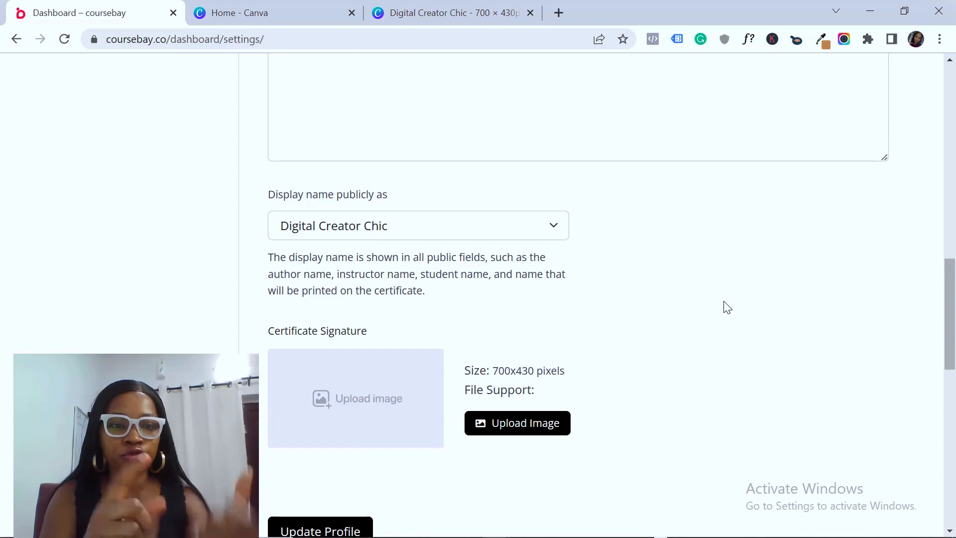
click(513, 226)
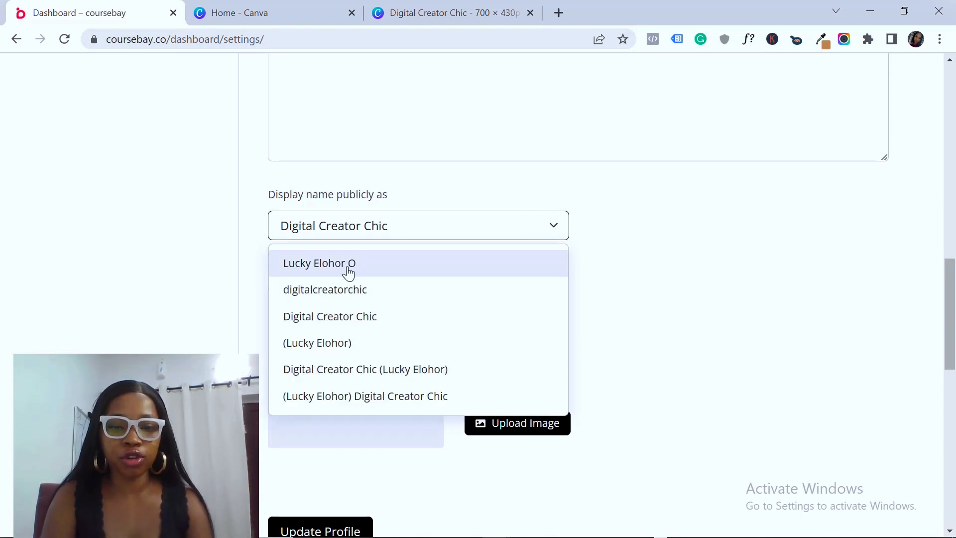
click(317, 322)
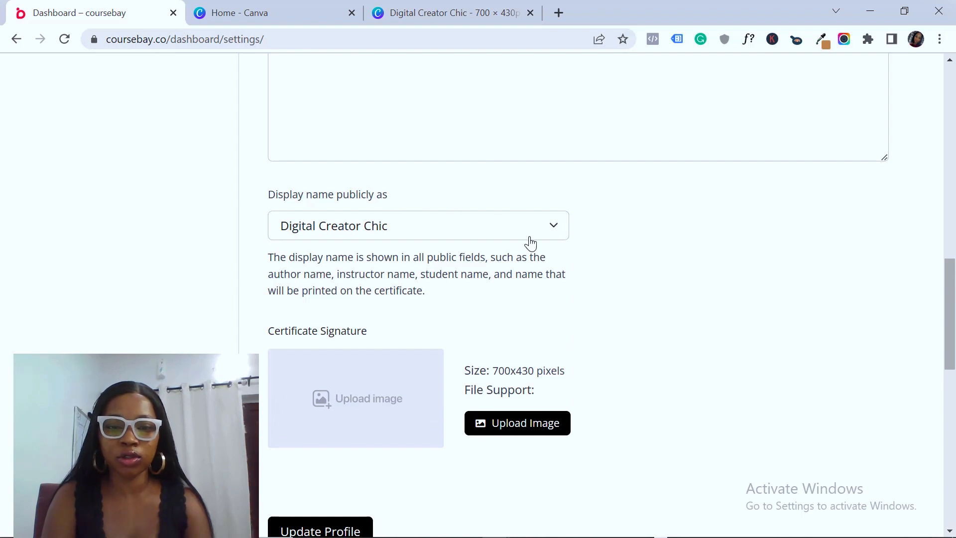
Save the profile with the new display name until 'Profile Updated' appears
drag(954, 282, 954, 321)
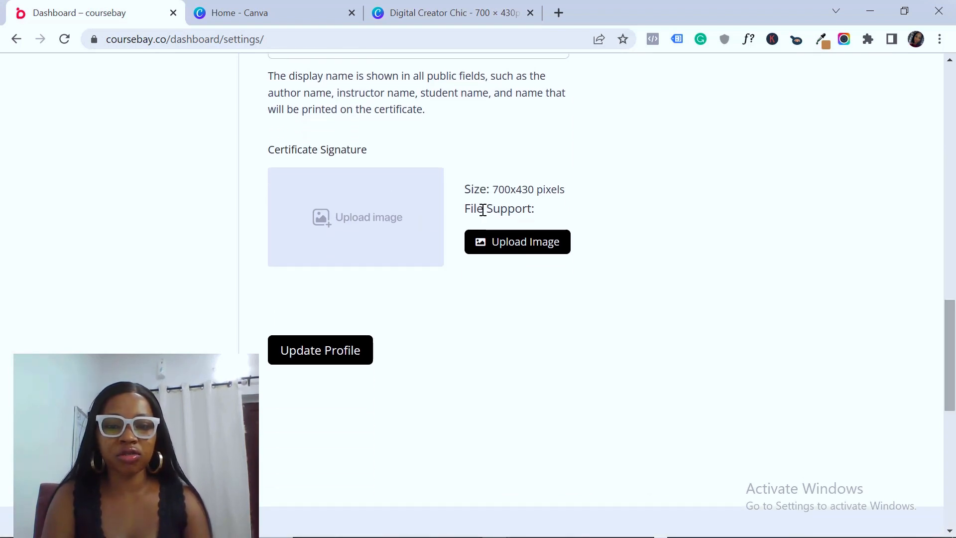
click(315, 356)
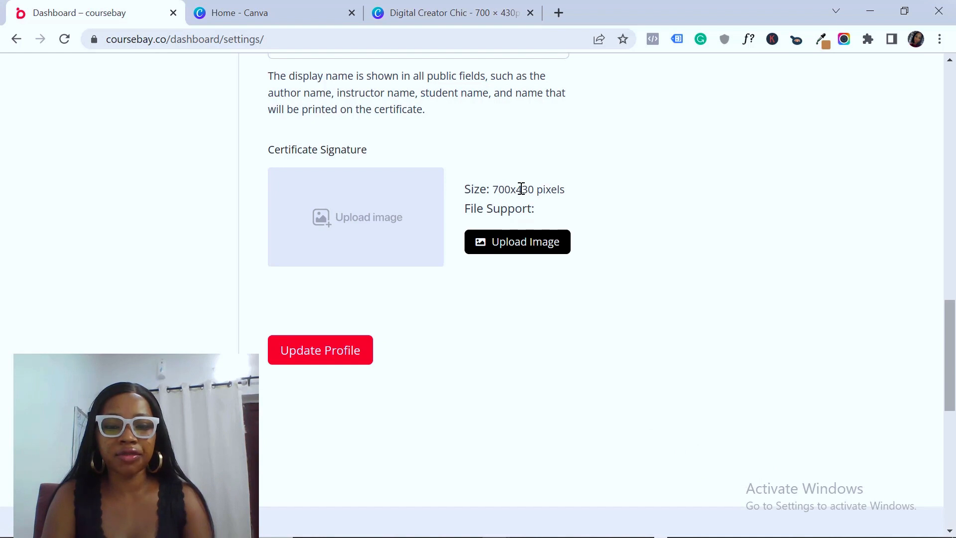
click(323, 363)
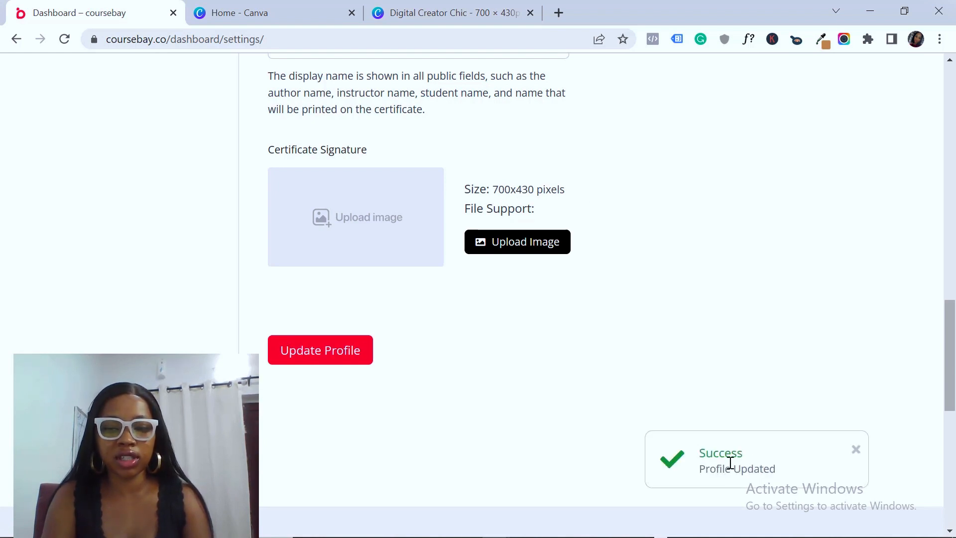
drag(949, 355, 948, 135)
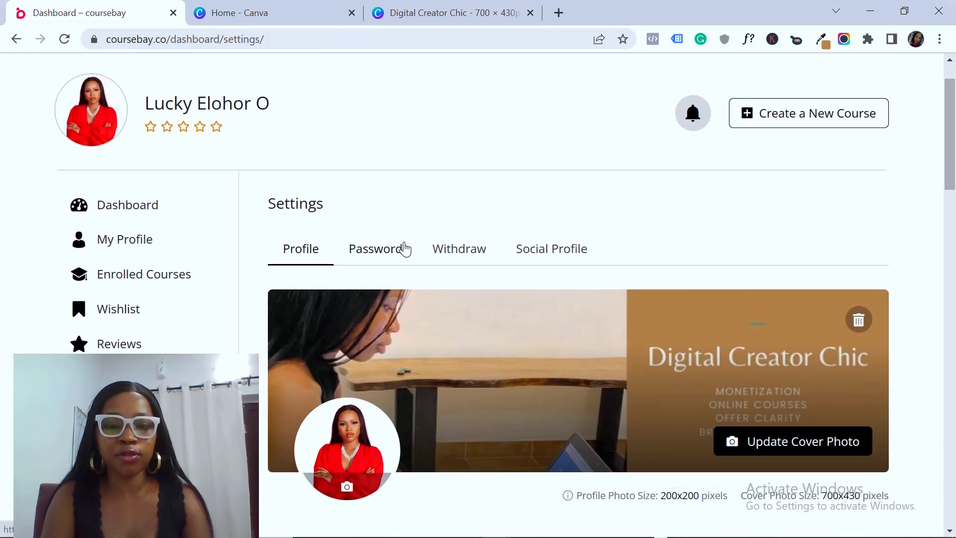
On Social Profile, autofill the saved Facebook, Twitter, LinkedIn and website links and update the profile
click(558, 252)
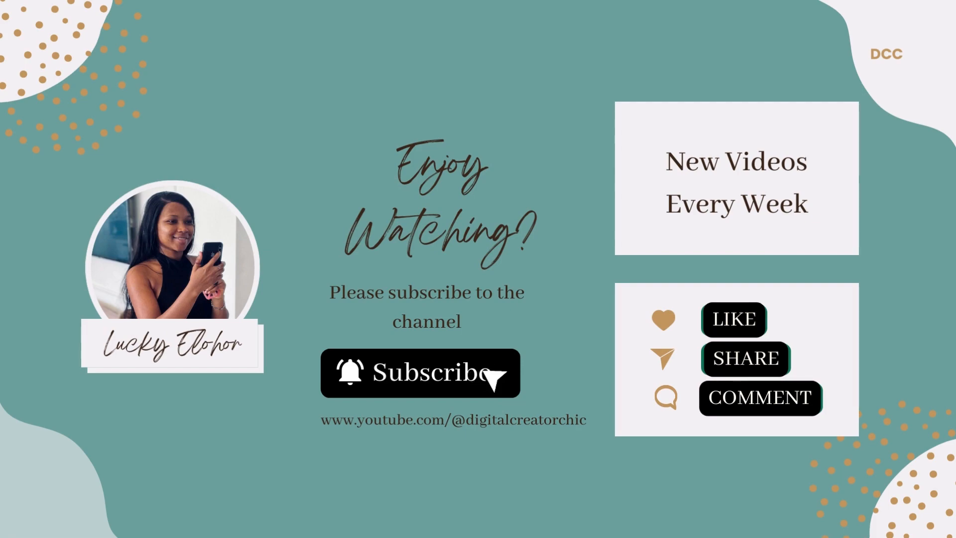
click(554, 250)
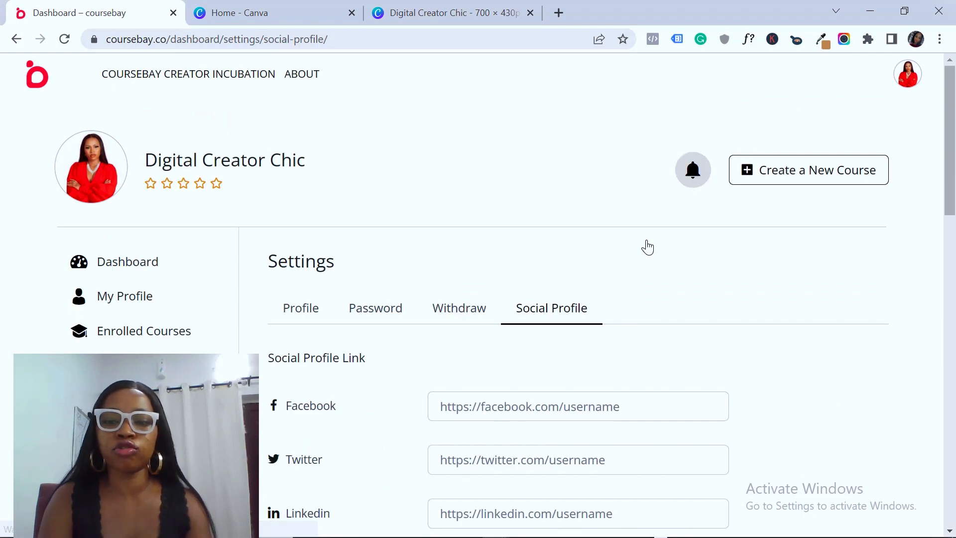
drag(955, 169, 955, 240)
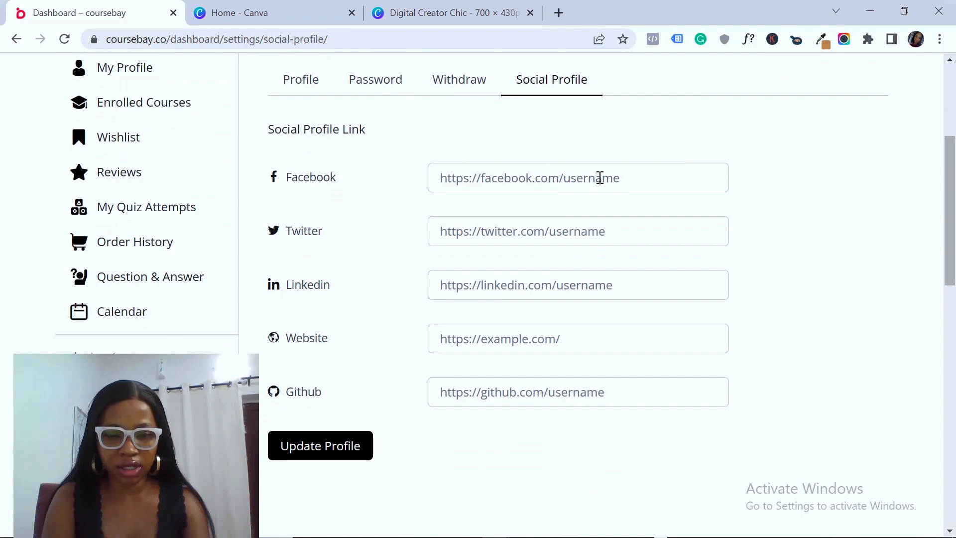
click(540, 177)
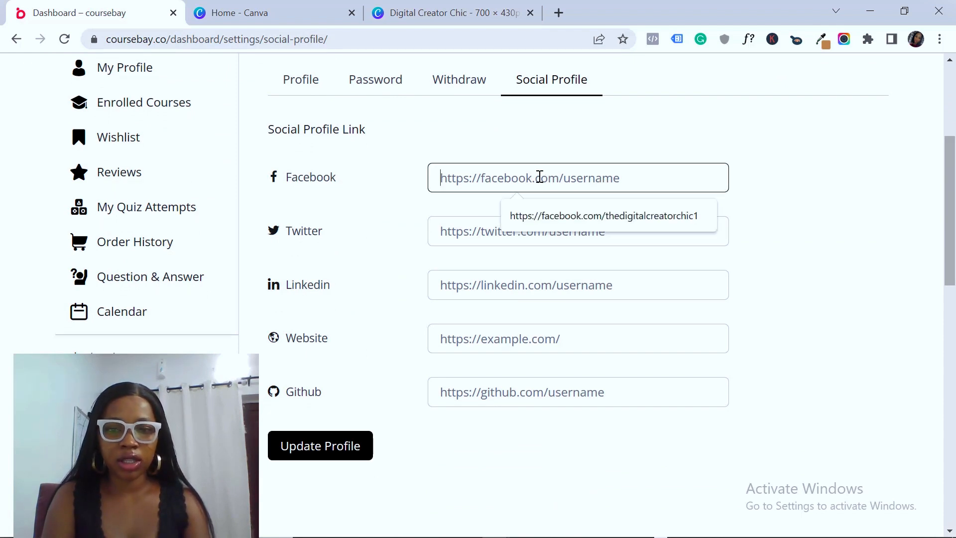
click(607, 216)
click(503, 230)
click(552, 267)
click(512, 279)
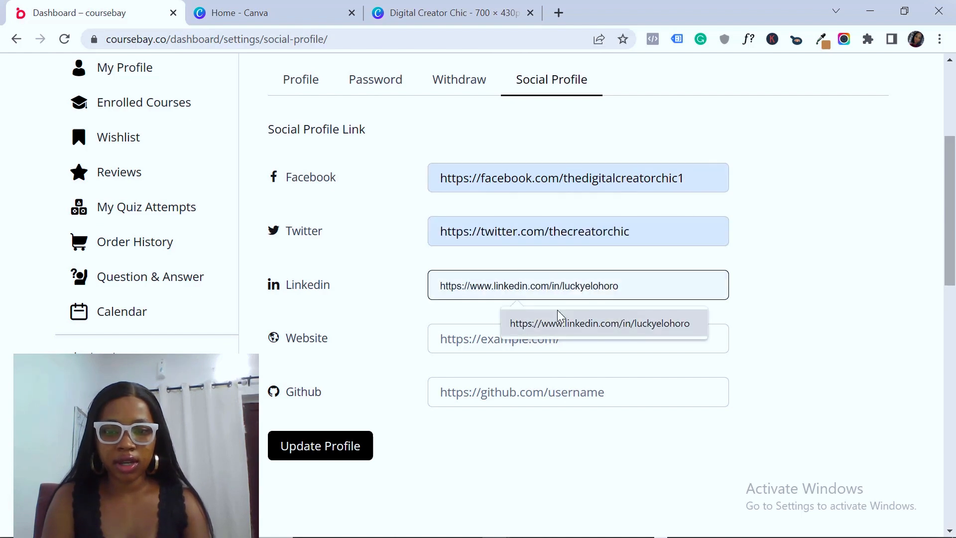
click(518, 320)
click(496, 342)
click(540, 374)
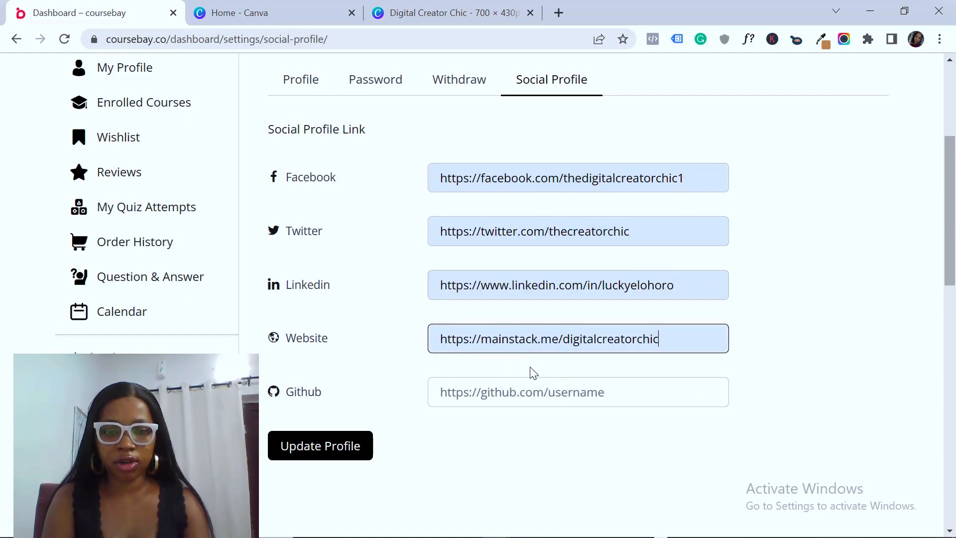
click(304, 451)
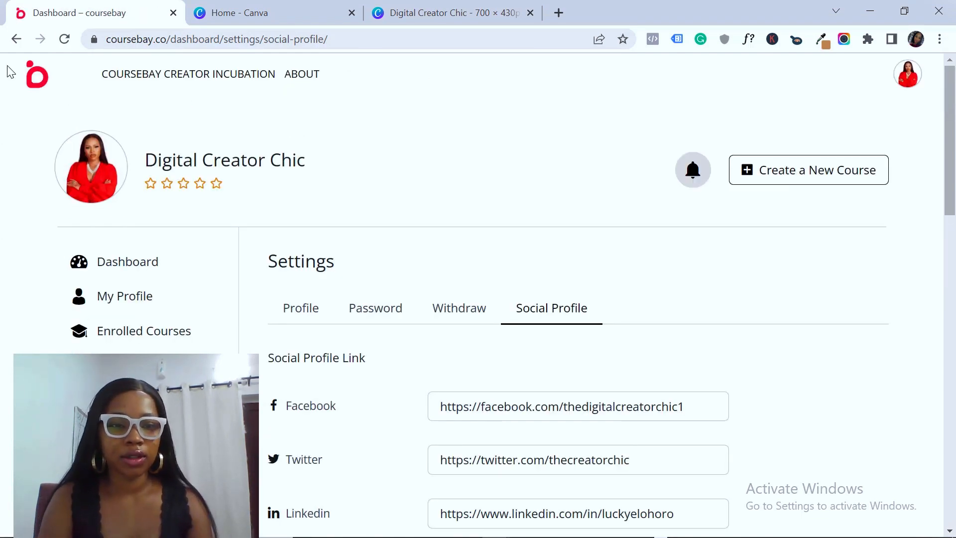
Reload the page and switch from Profile back to Social Profile
click(69, 40)
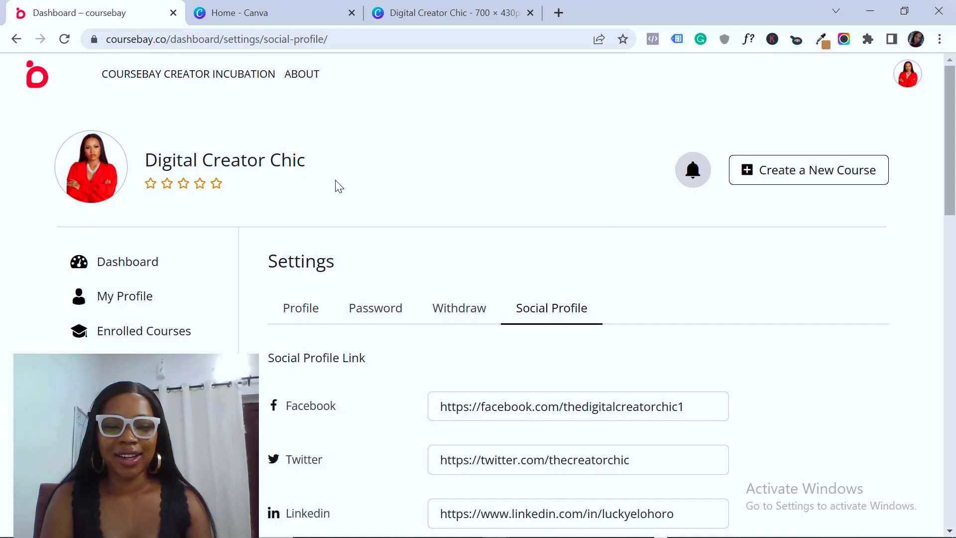
click(64, 39)
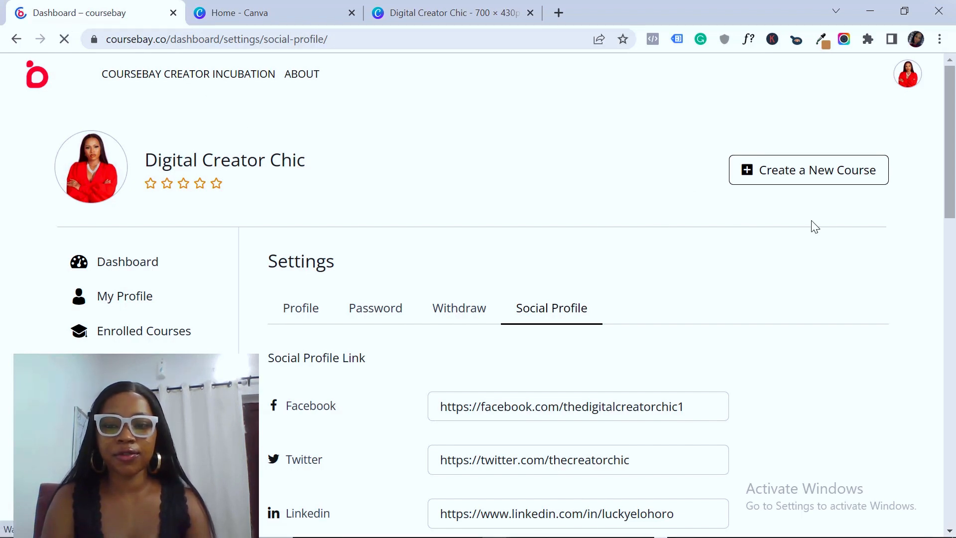
scroll(493, 182, down, 3)
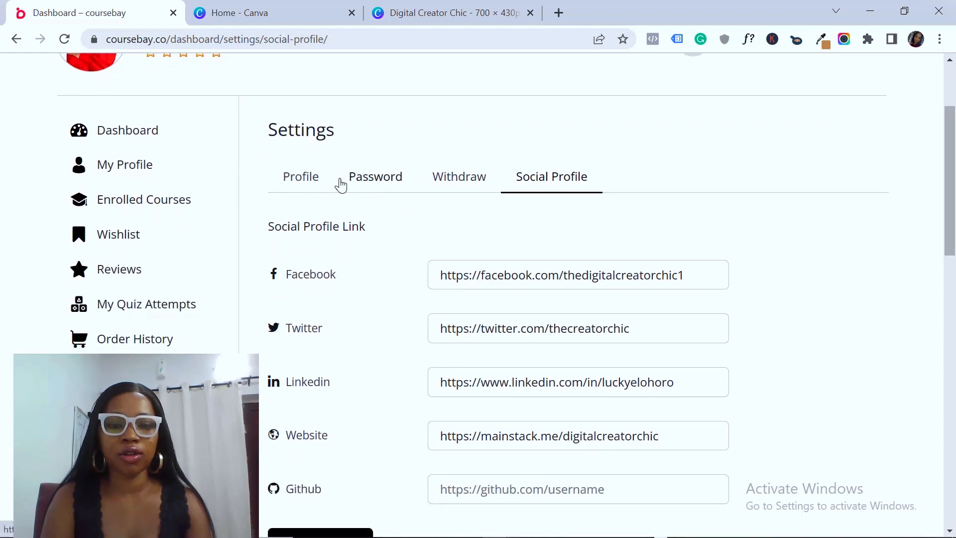
click(314, 188)
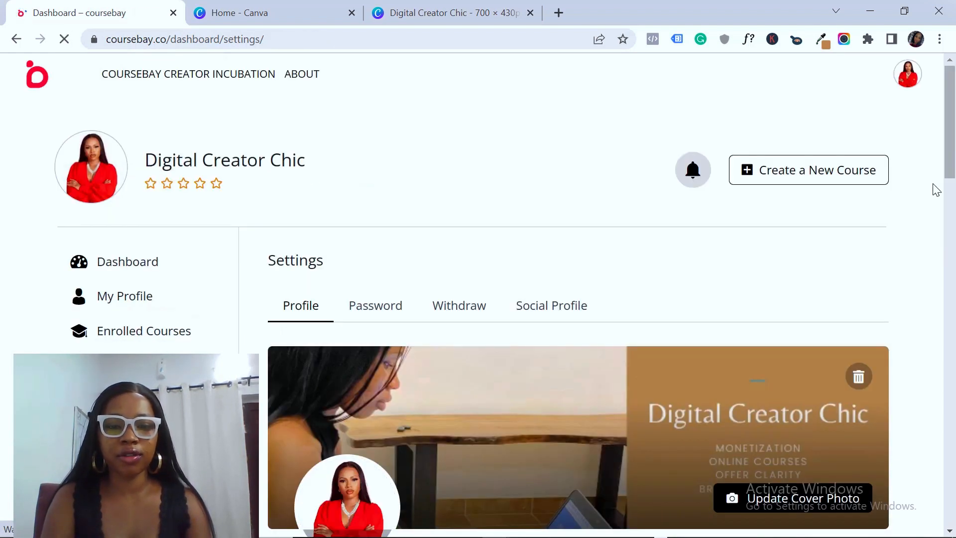
mouse_move(951, 130)
mouse_down()
mouse_move(954, 349)
mouse_move(955, 257)
mouse_move(739, 162)
mouse_up()
click(572, 135)
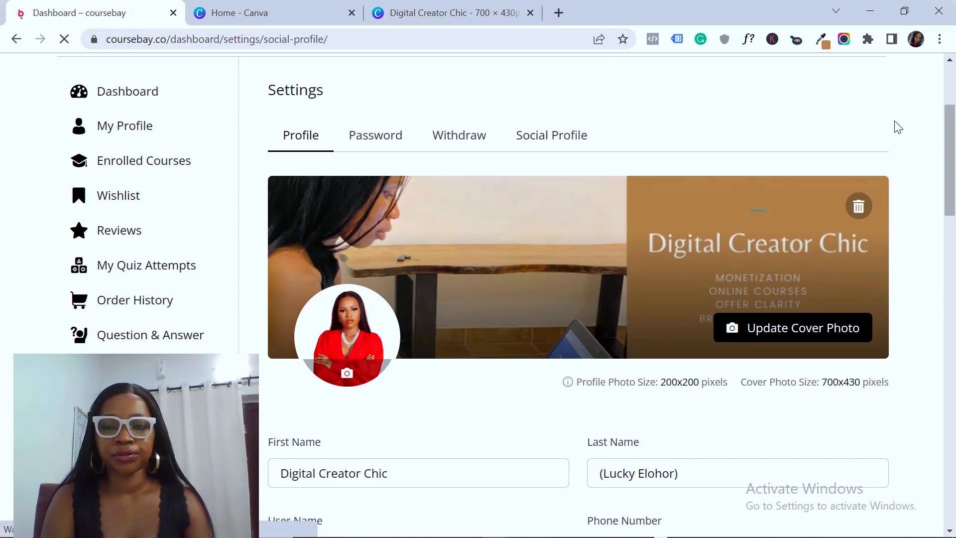
Check the usernames in the saved Facebook and website links, then start a new browser tab
scroll(647, 160, down, 4)
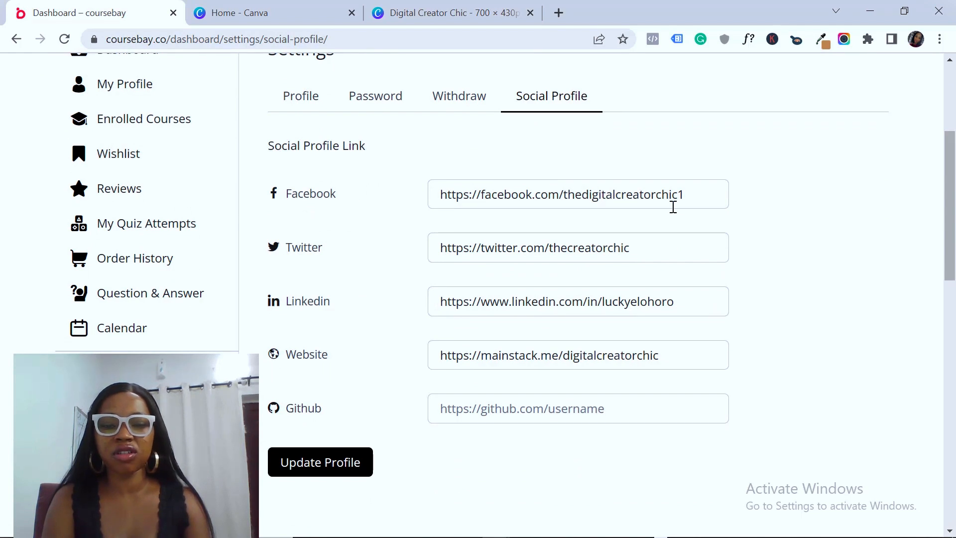
mouse_move(698, 201)
mouse_down()
mouse_move(433, 205)
mouse_move(690, 195)
mouse_up()
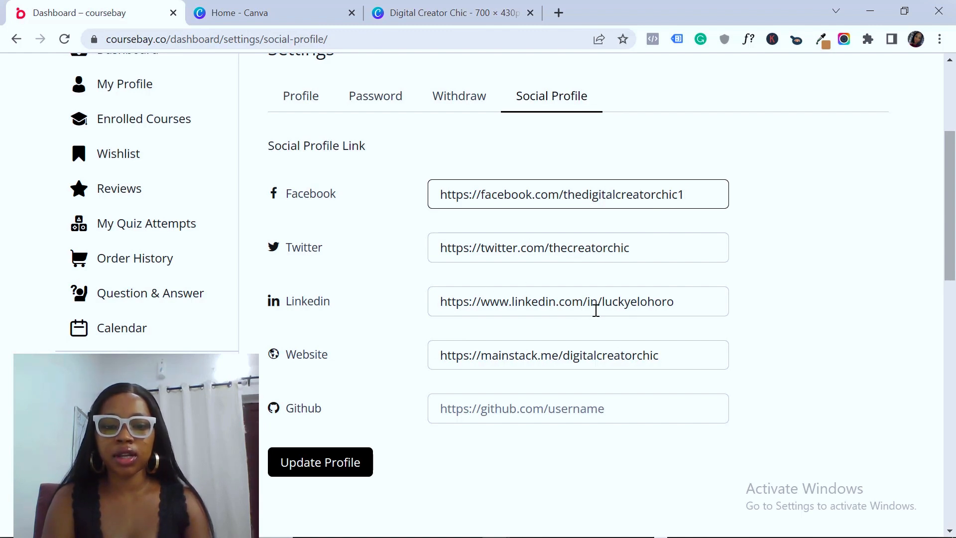
drag(564, 361, 680, 361)
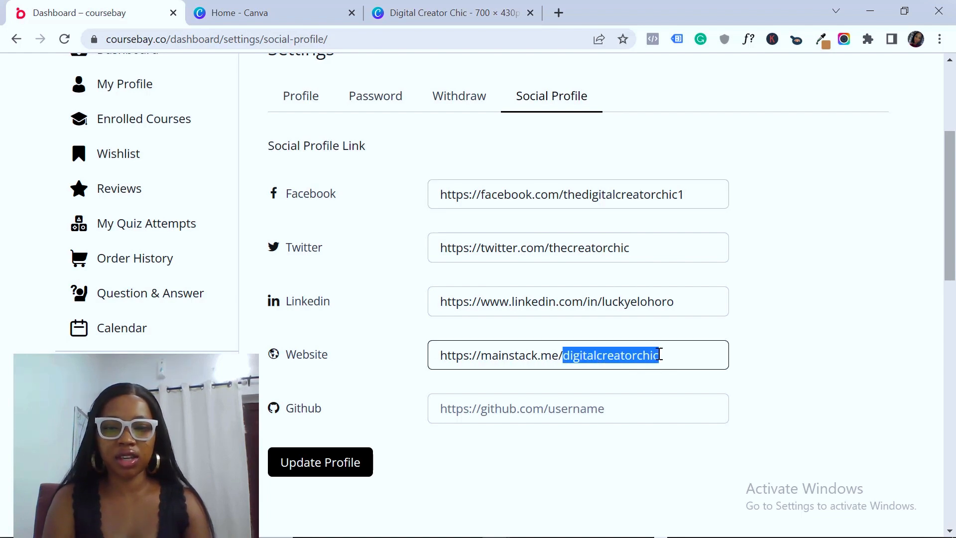
click(737, 360)
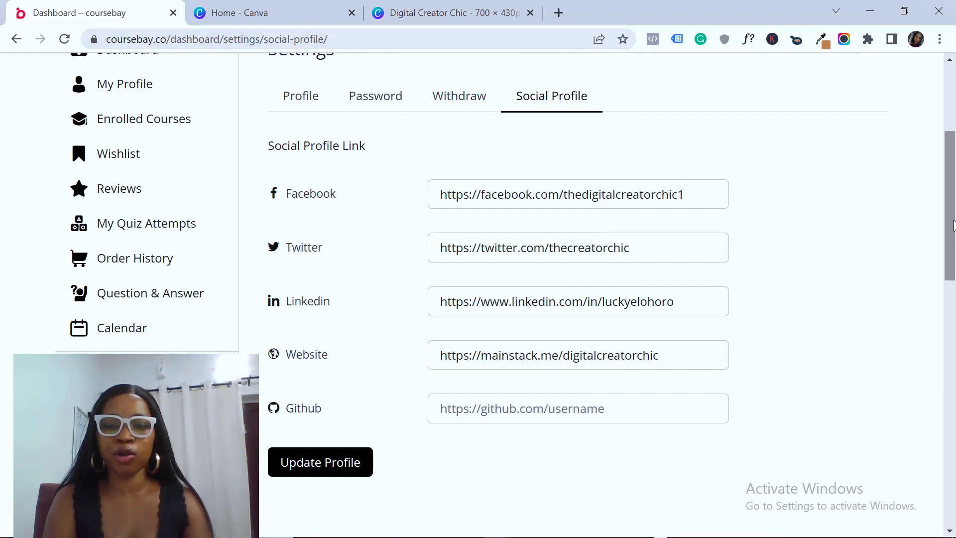
drag(691, 198, 590, 201)
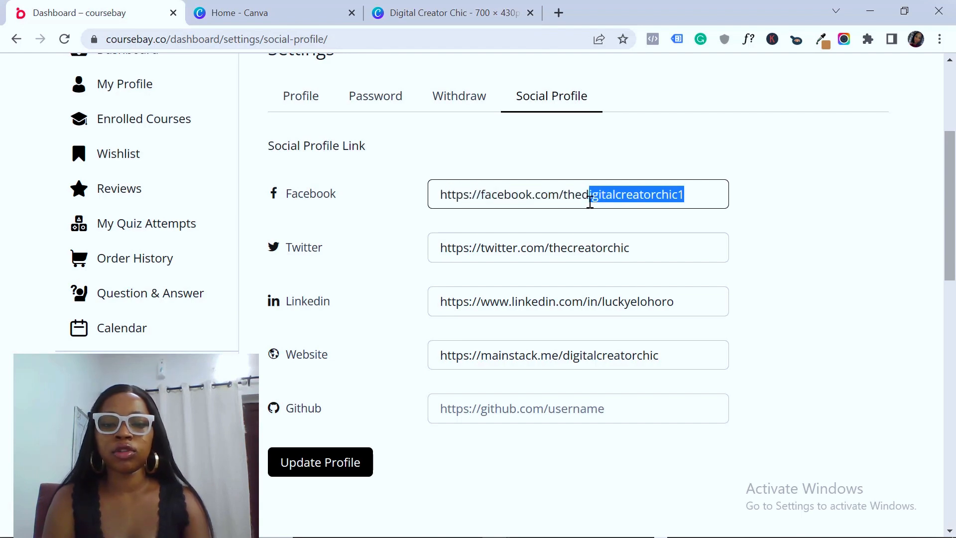
click(559, 13)
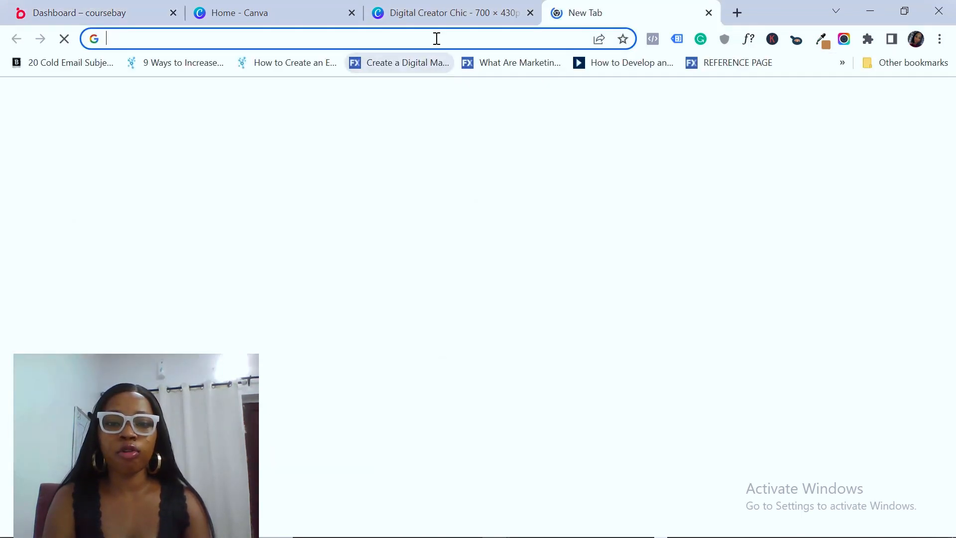
Go to facebook.com and reach the Settings page through the account menu
text(fa)
key(Return)
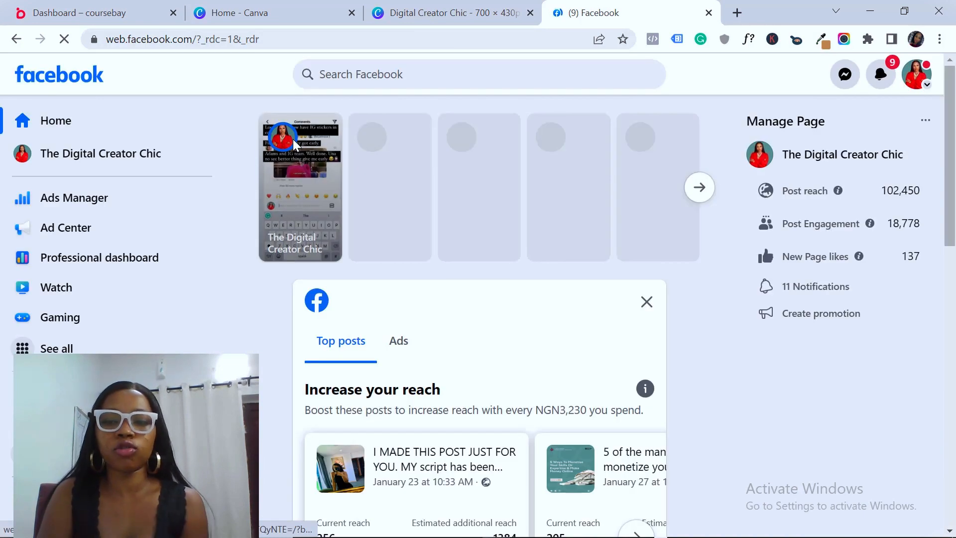
click(918, 76)
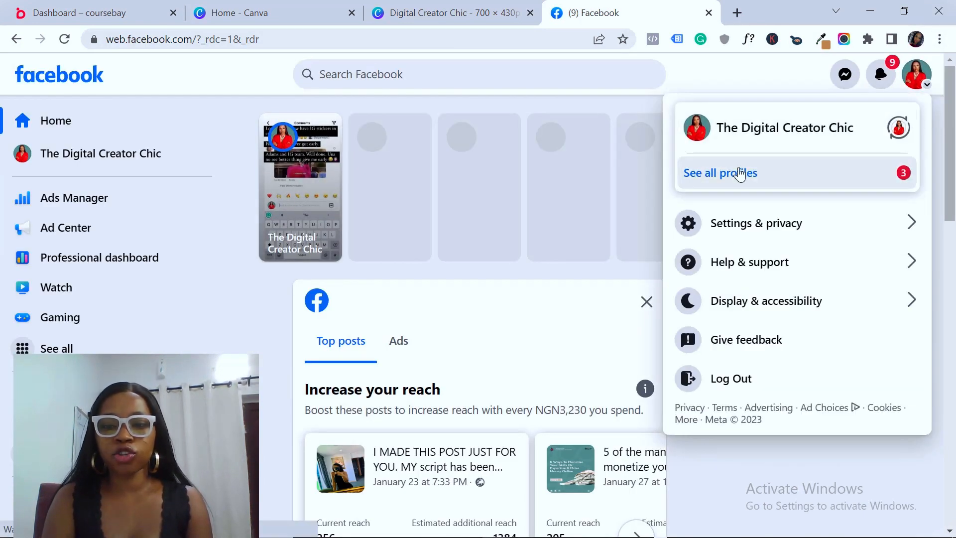
click(779, 176)
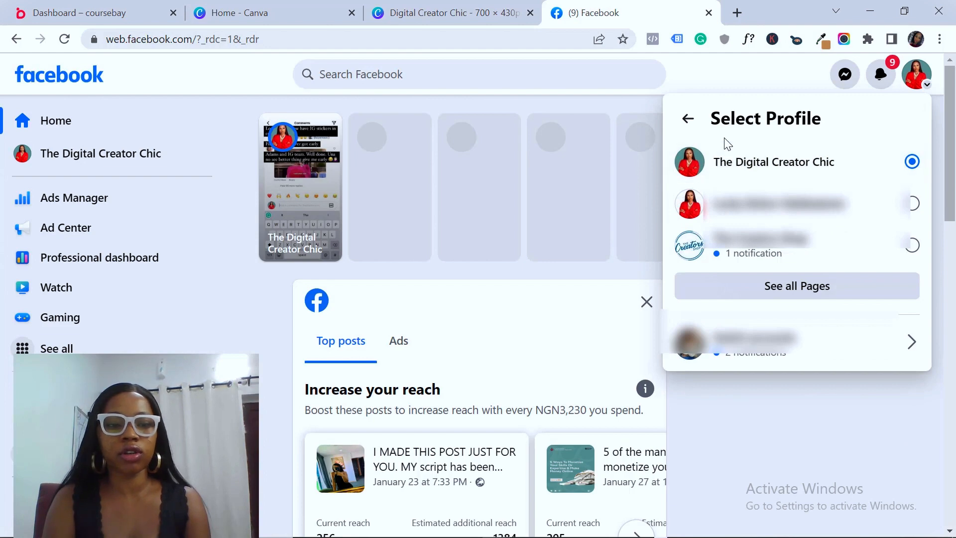
click(687, 119)
click(646, 95)
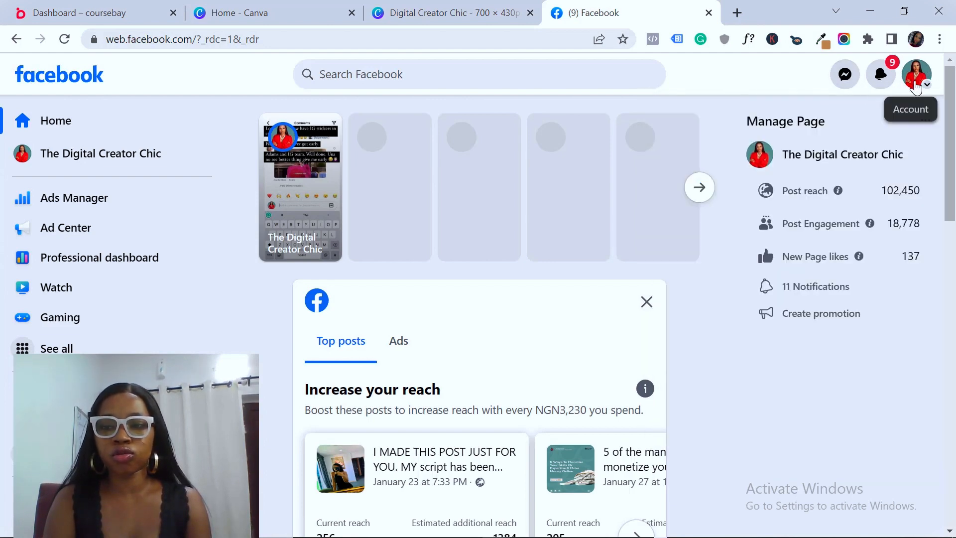
click(918, 86)
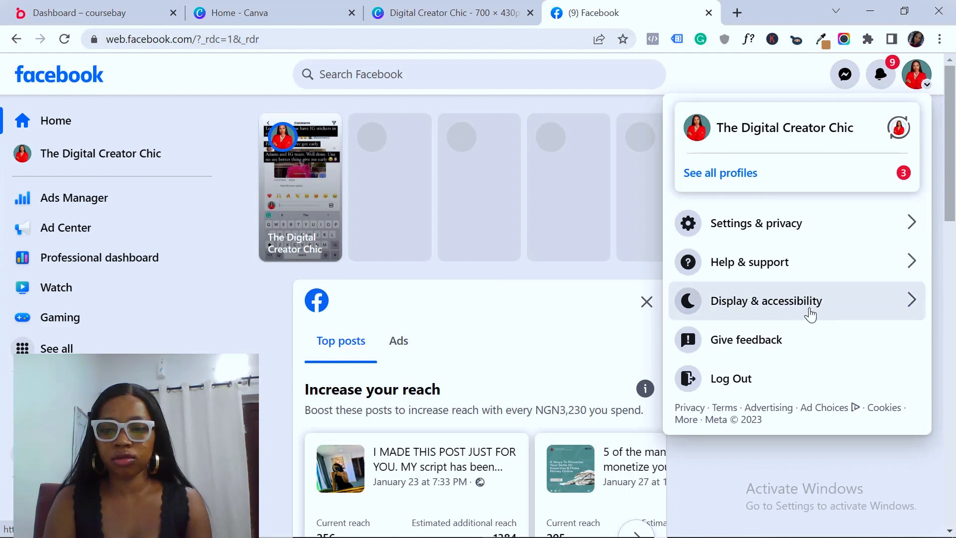
click(752, 222)
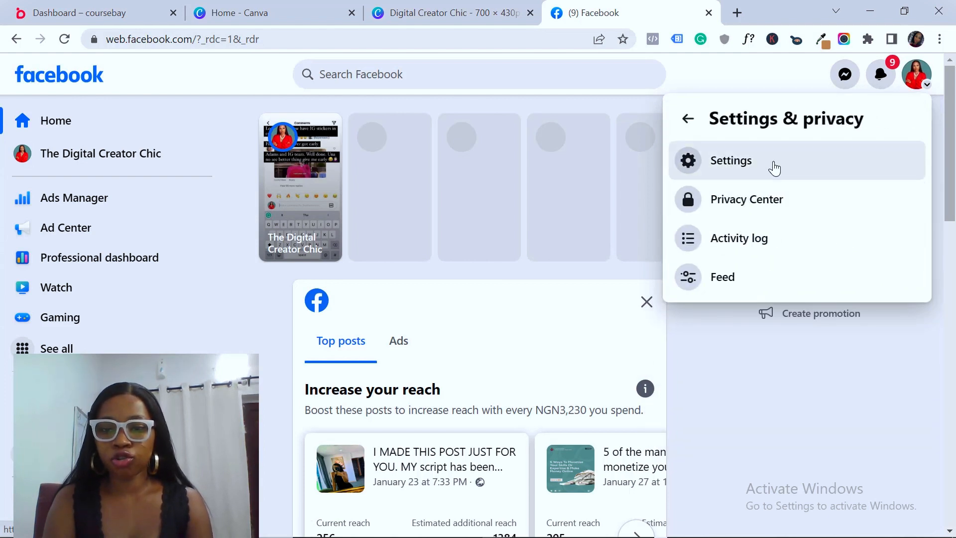
click(775, 167)
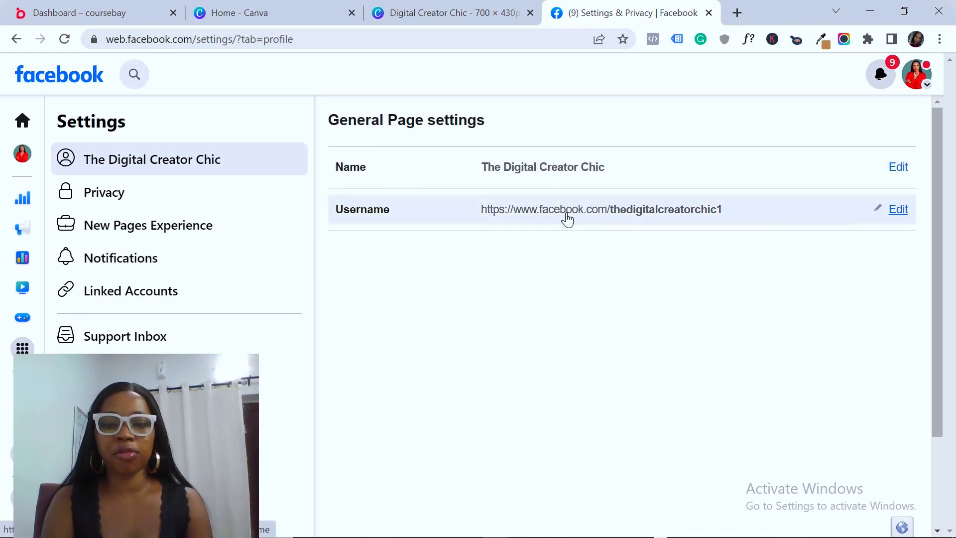
View the page username thedigitalcreatorchic1, cancel without changes, and return to the Coursebay tab
click(897, 213)
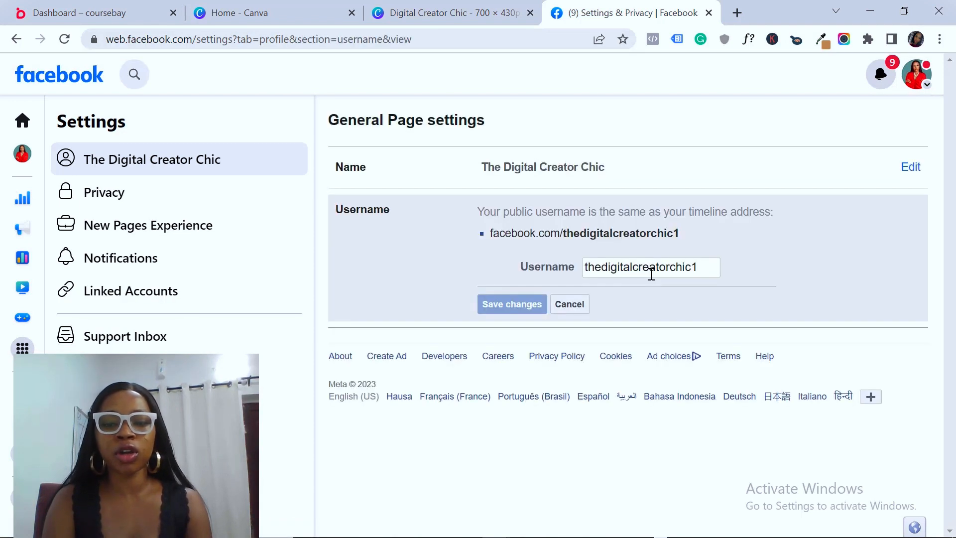
mouse_move(707, 265)
mouse_down()
mouse_move(587, 276)
mouse_move(698, 272)
mouse_up()
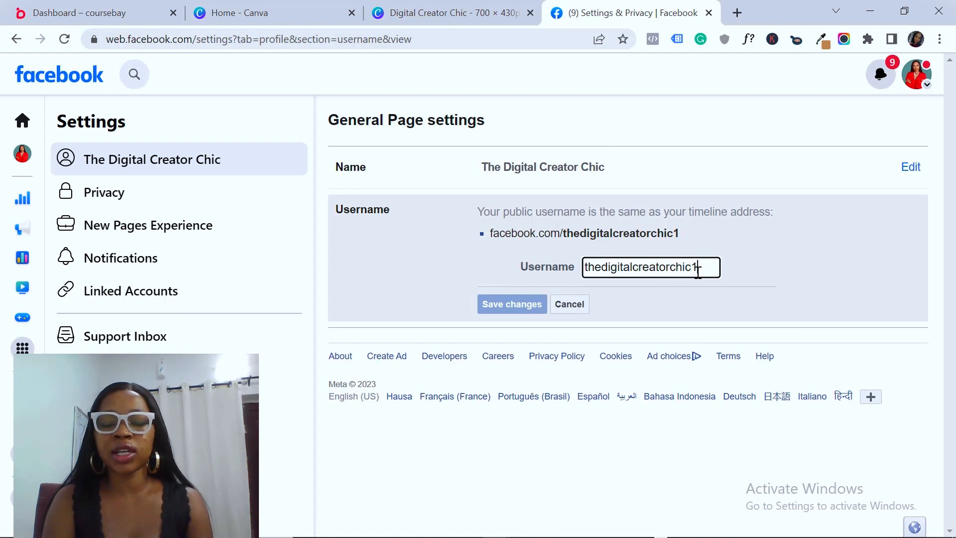
click(573, 312)
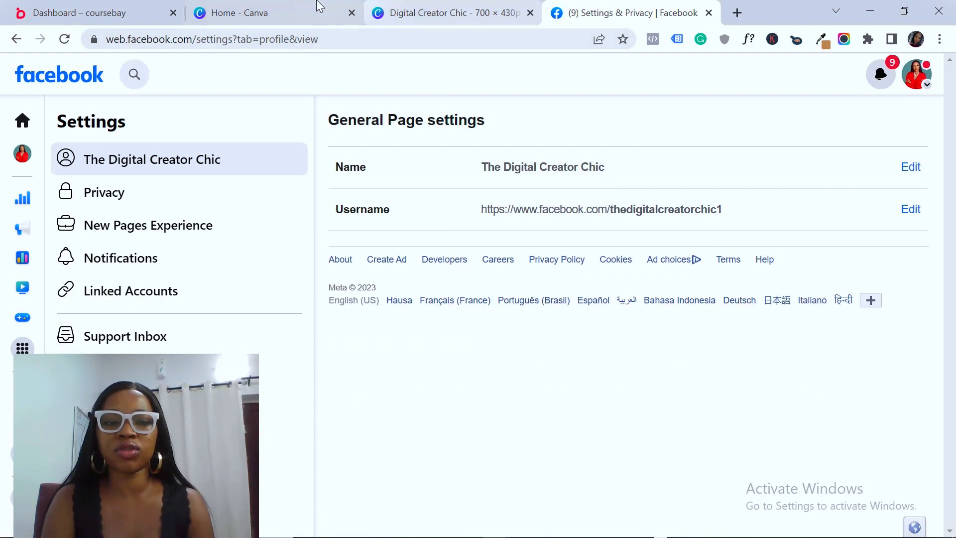
click(117, 11)
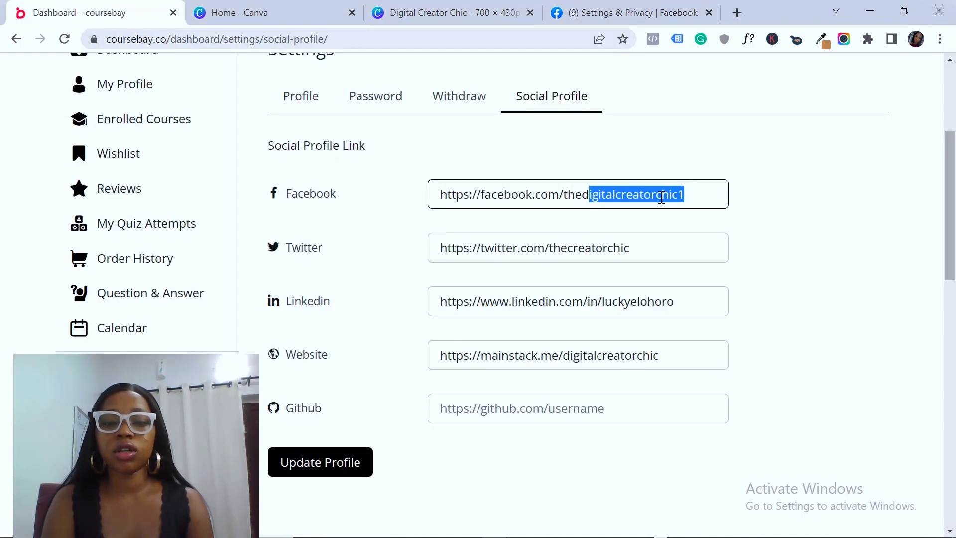
In the Withdraw settings, select Bank Transfer (₦80.00 minimum) as the withdraw method
click(784, 228)
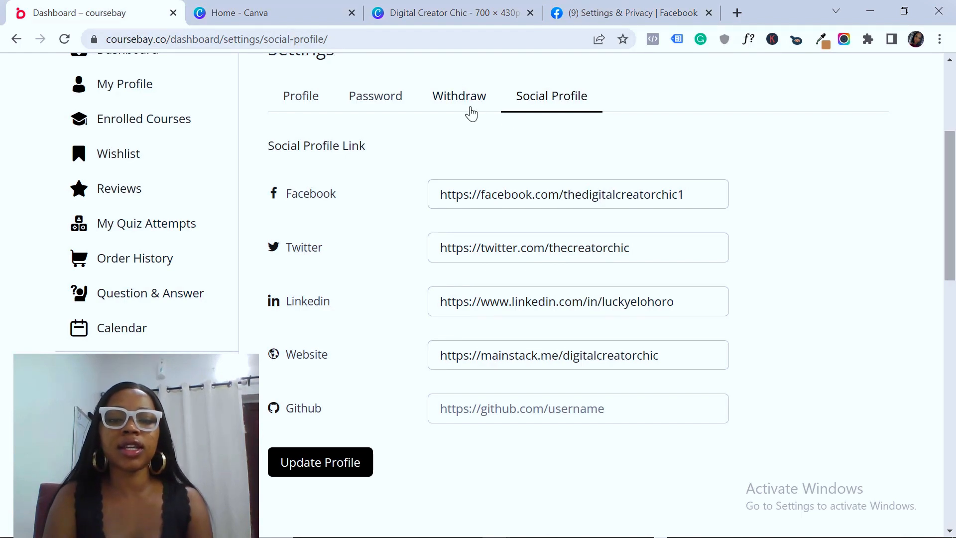
click(464, 103)
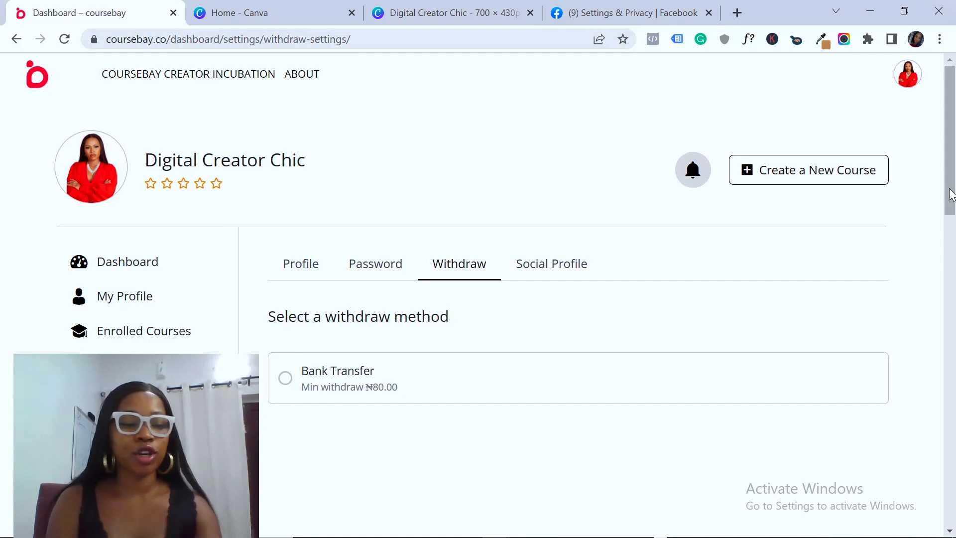
scroll(849, 323, down, 4)
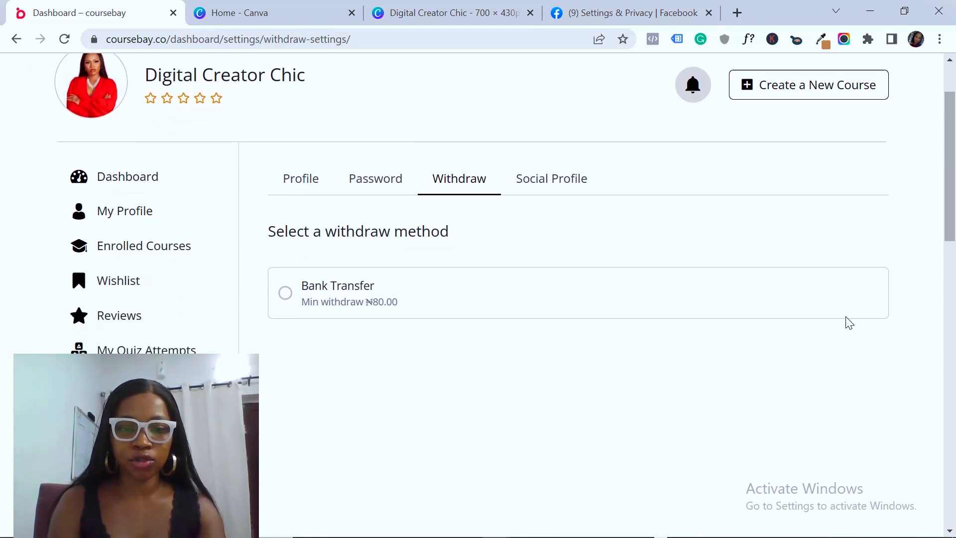
click(285, 170)
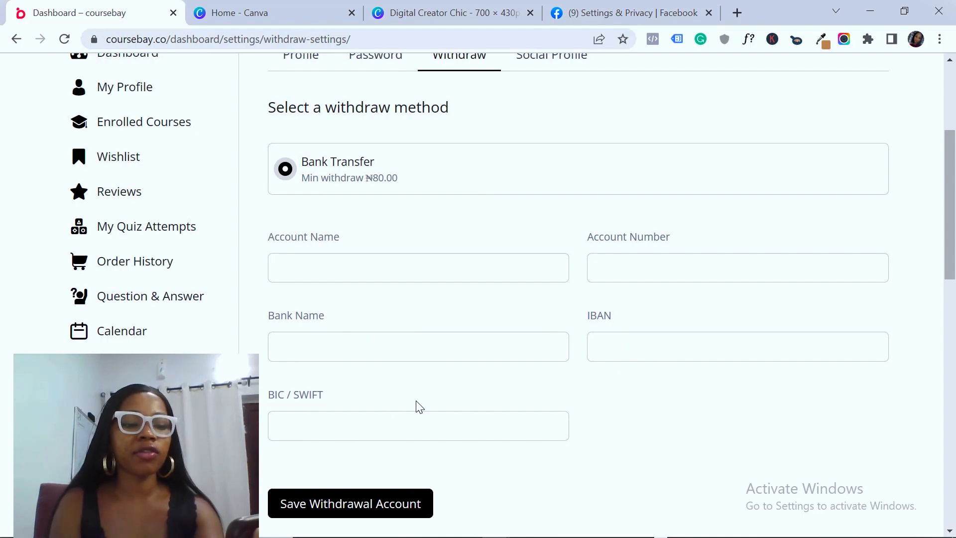
click(312, 274)
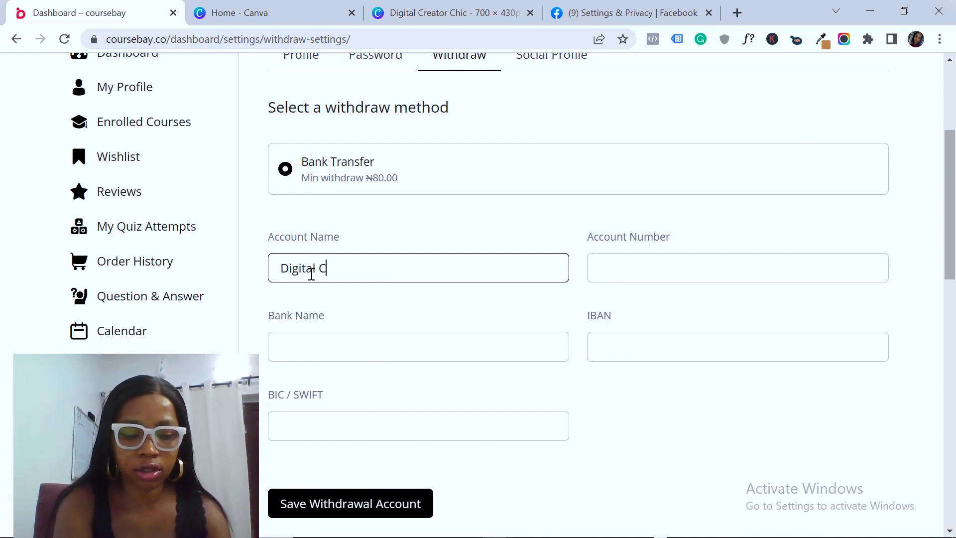
text(Digital Creator Chic Enterprise)
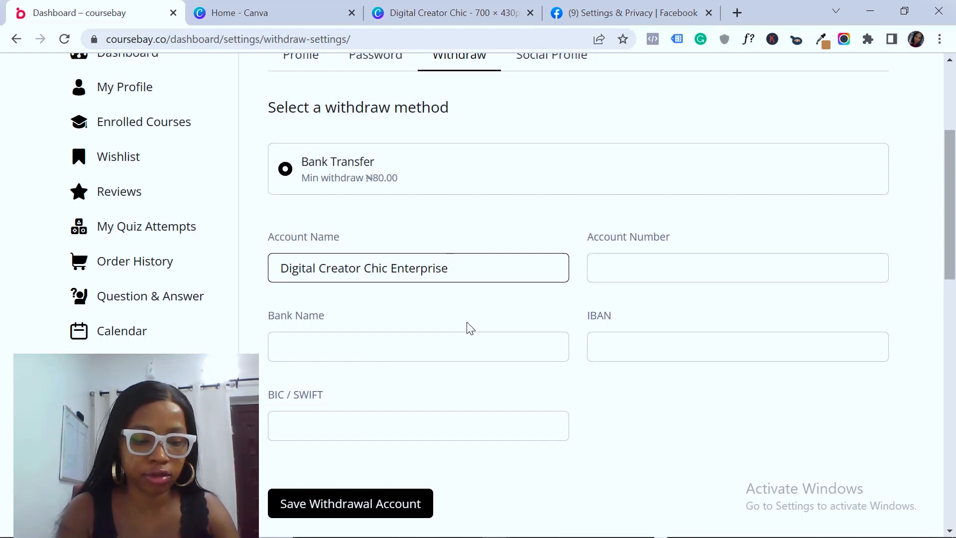
click(621, 275)
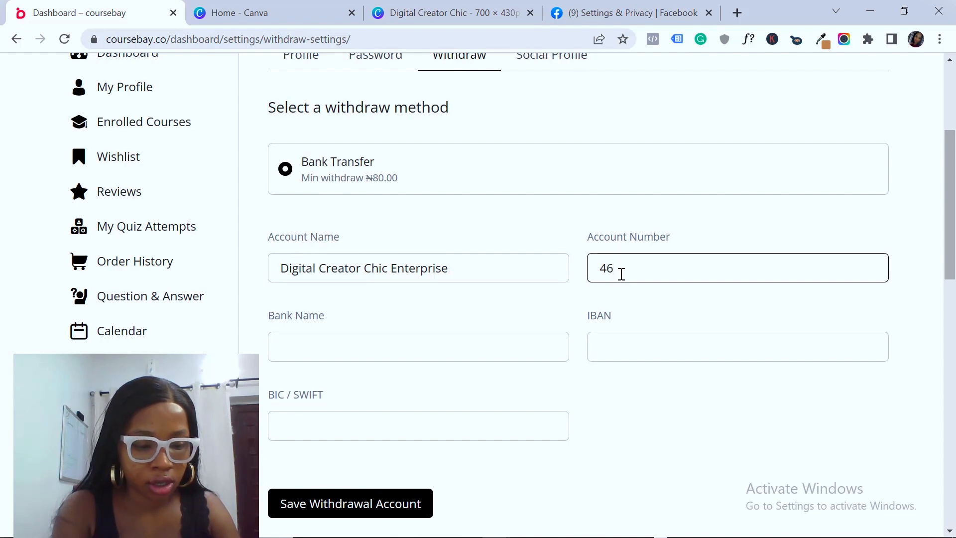
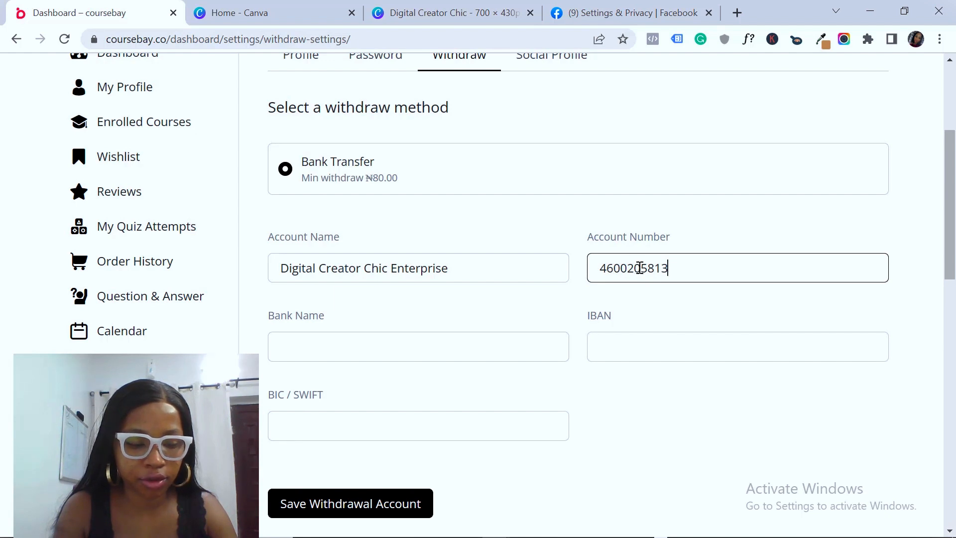
click(376, 345)
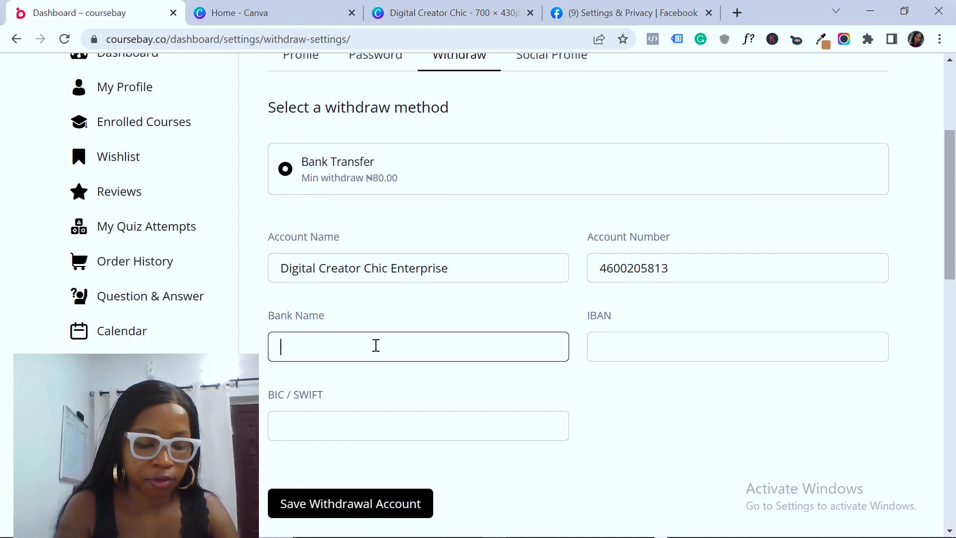
text(V)
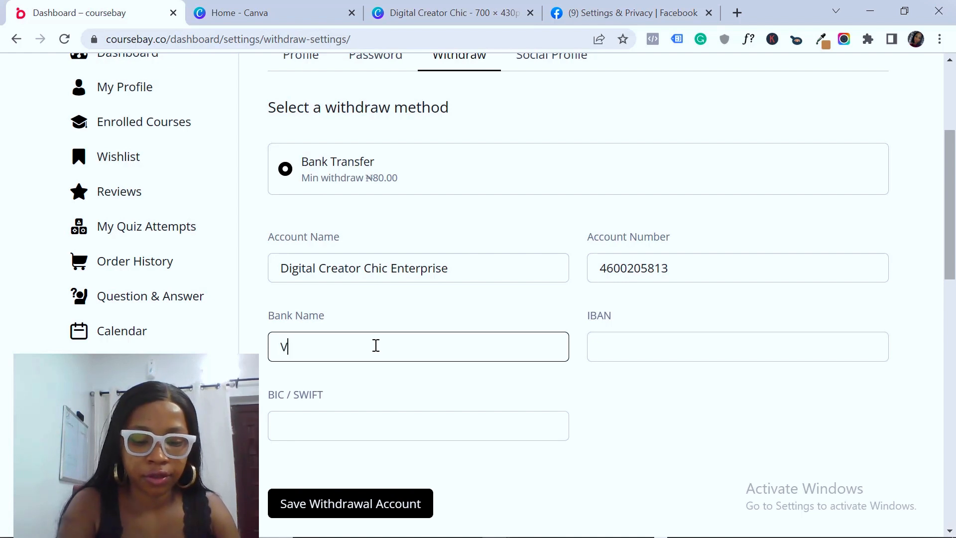
text(FD Microfinance Bank)
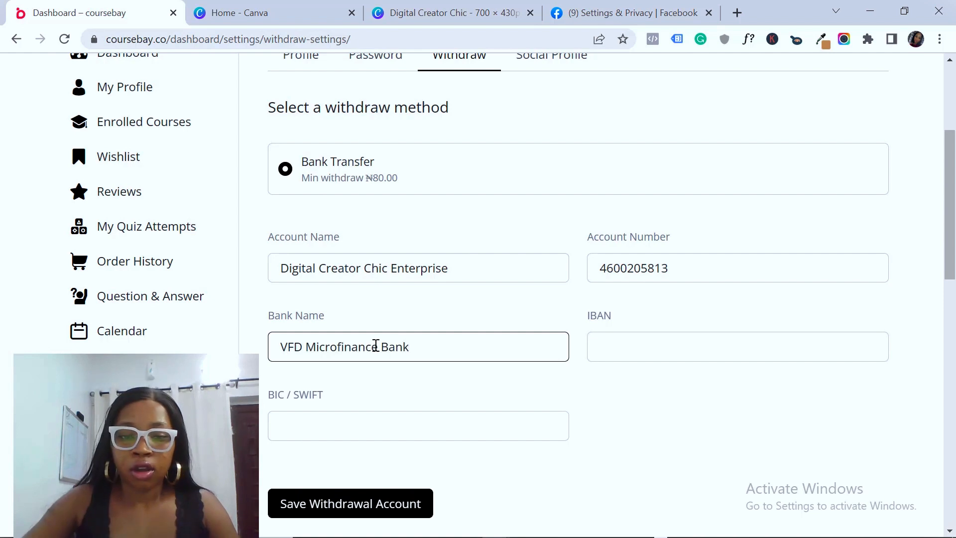
Save the withdrawal account and confirm the 'Withdrawal information saved!' message
click(369, 504)
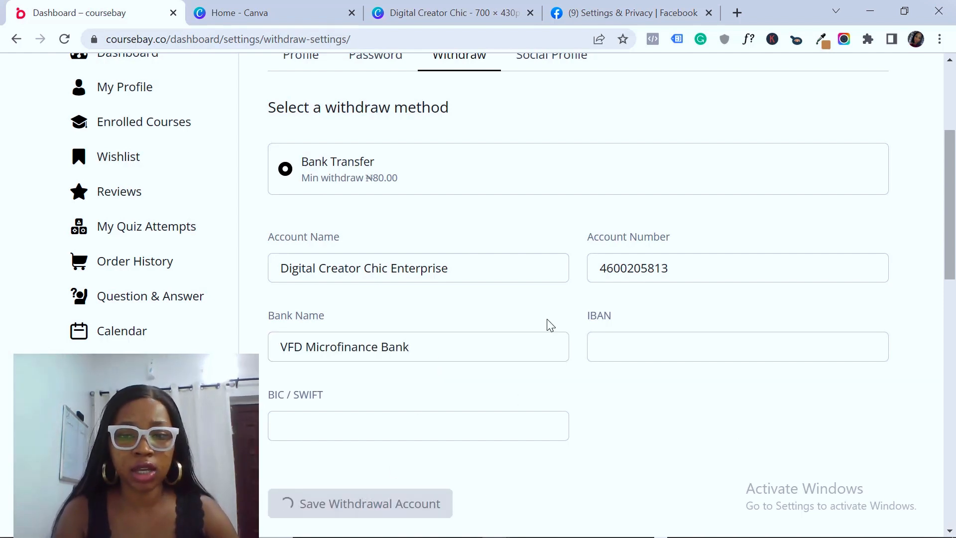
drag(952, 228, 954, 248)
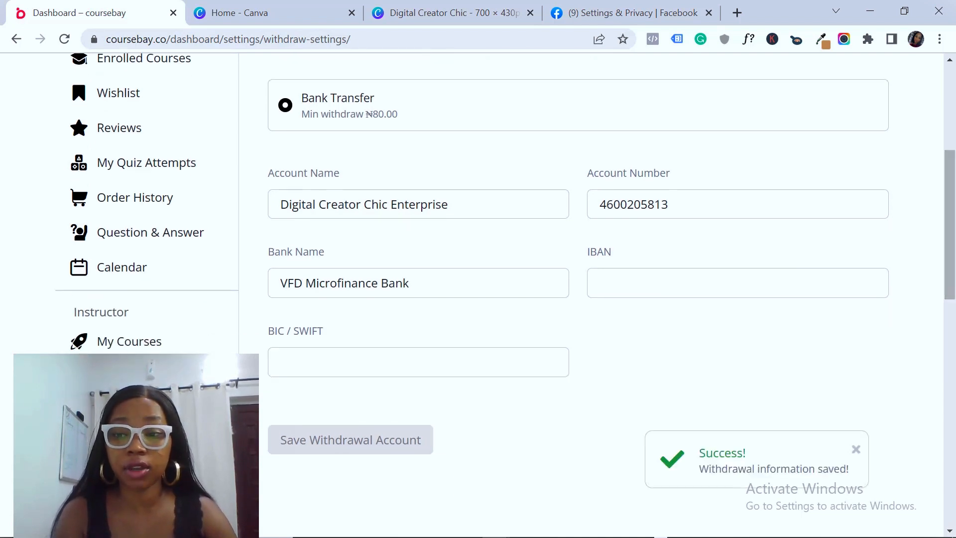
scroll(948, 287, down, 5)
drag(953, 349, 943, 151)
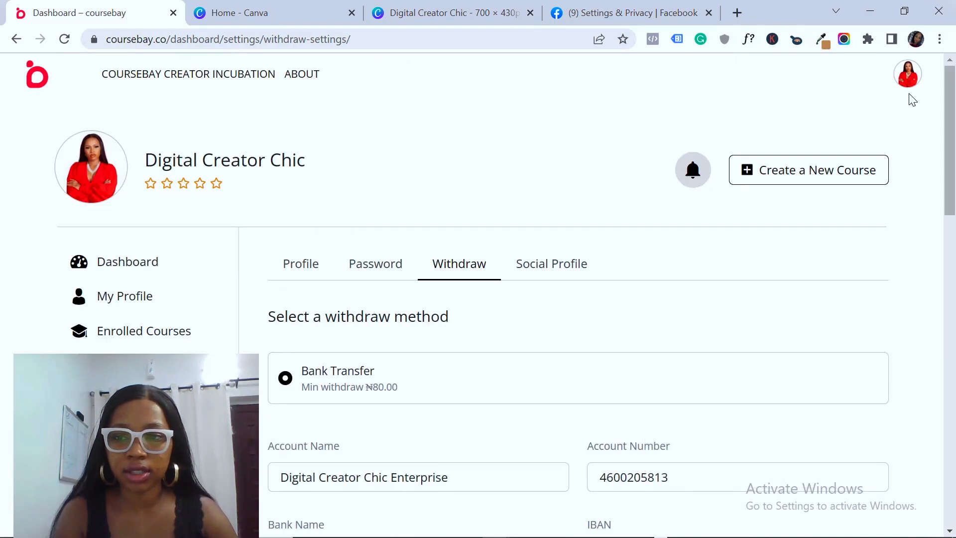
Go to Withdrawals under the Instructor section of the account menu
click(910, 79)
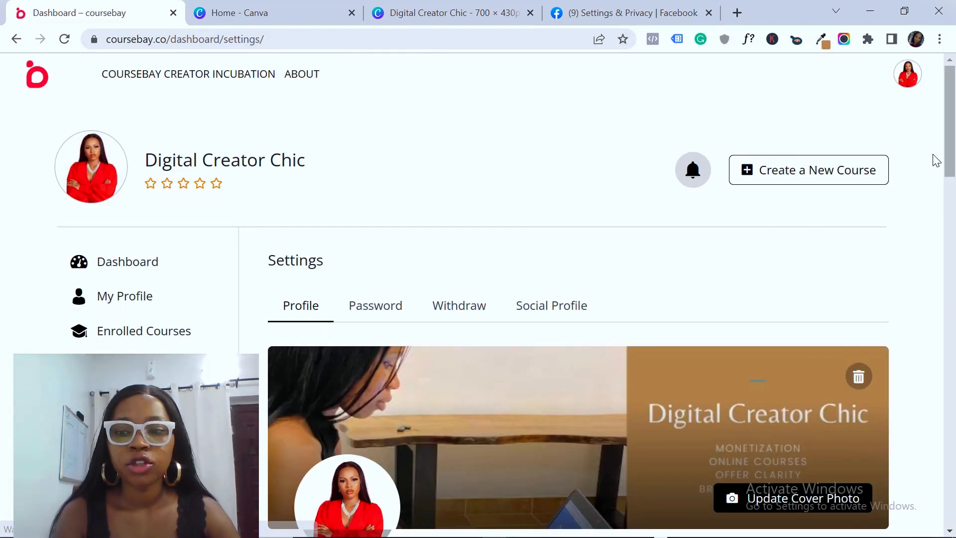
drag(950, 160, 943, 139)
click(908, 81)
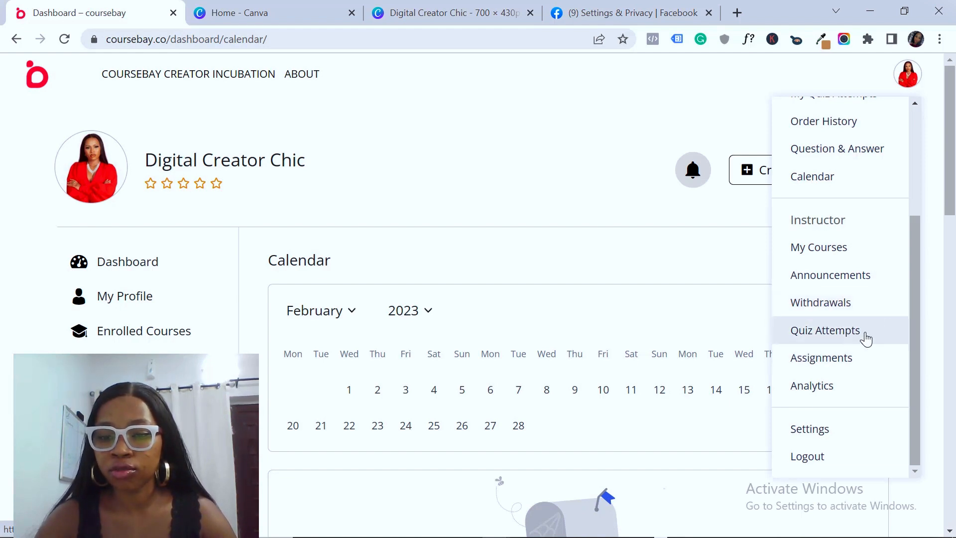
drag(916, 258, 917, 242)
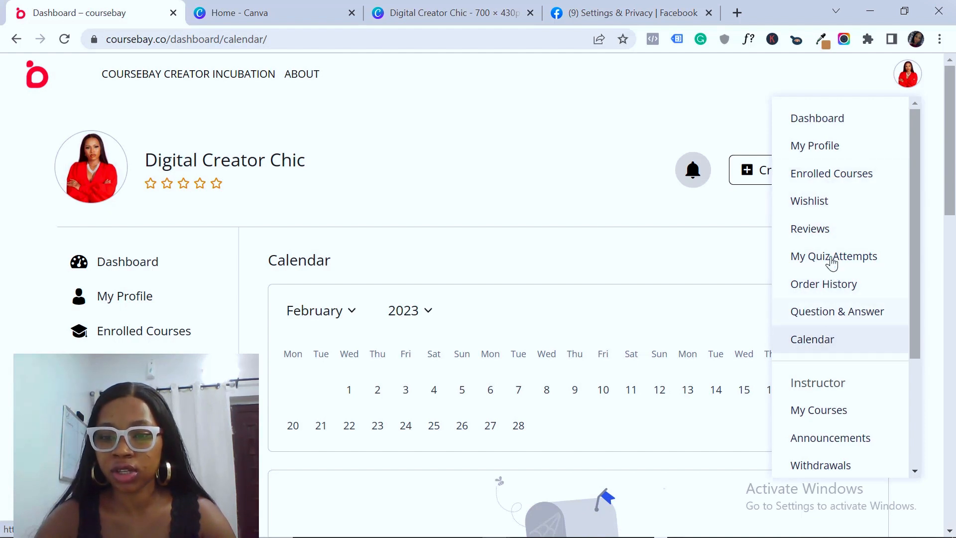
drag(913, 191, 912, 333)
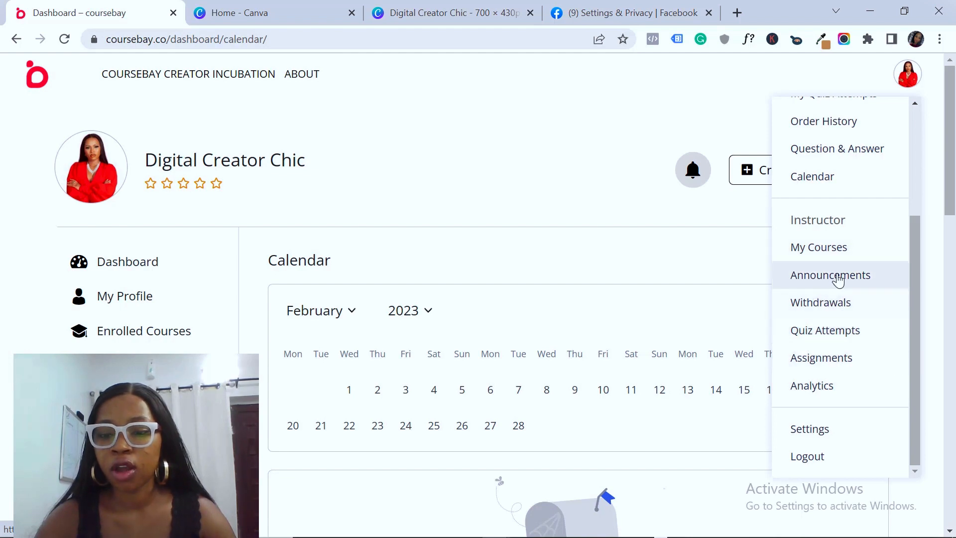
click(818, 309)
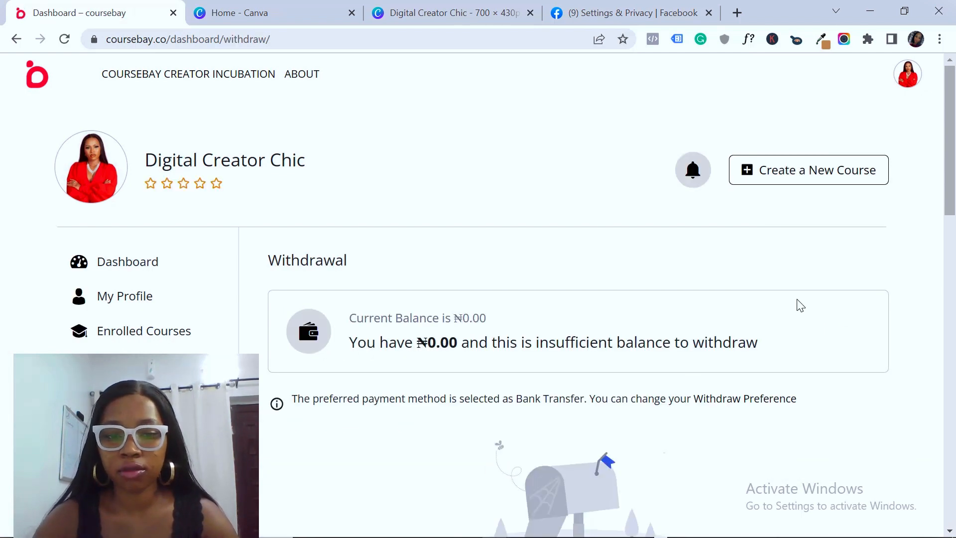
mouse_move(952, 181)
mouse_down()
mouse_move(953, 290)
mouse_move(953, 181)
mouse_up()
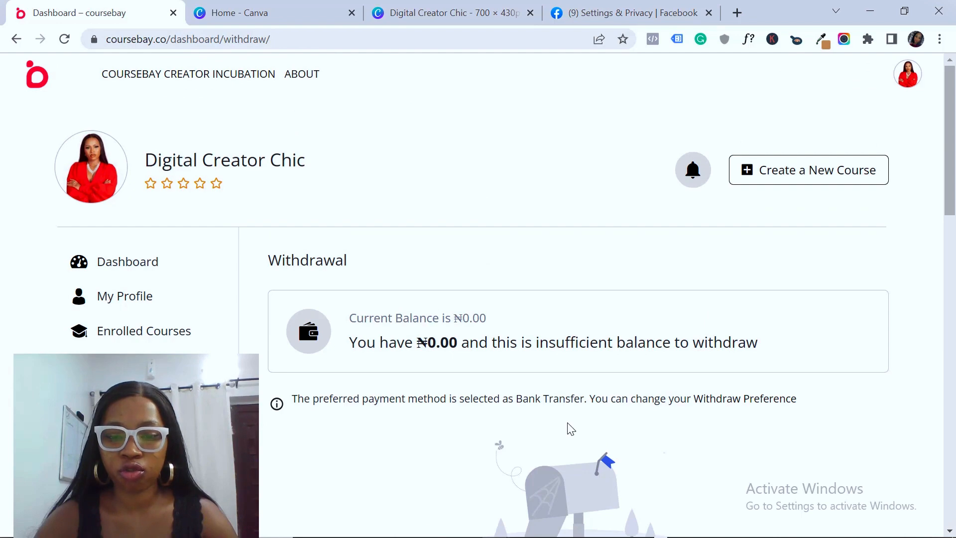
drag(949, 199, 952, 62)
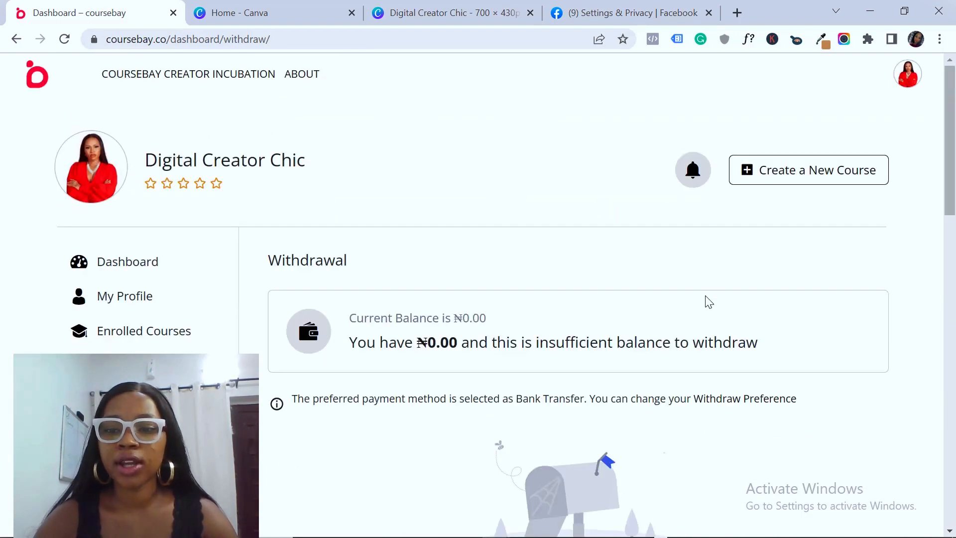
drag(954, 110, 955, 73)
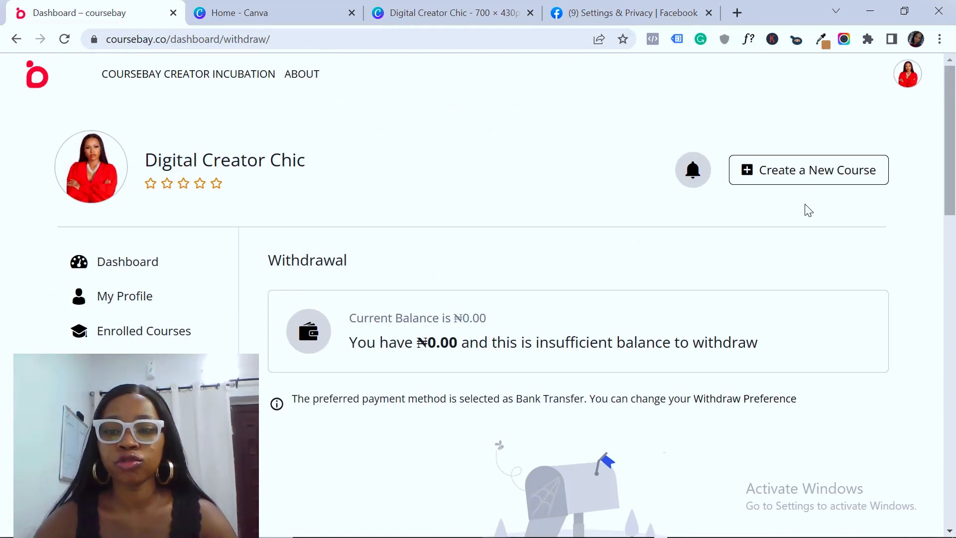